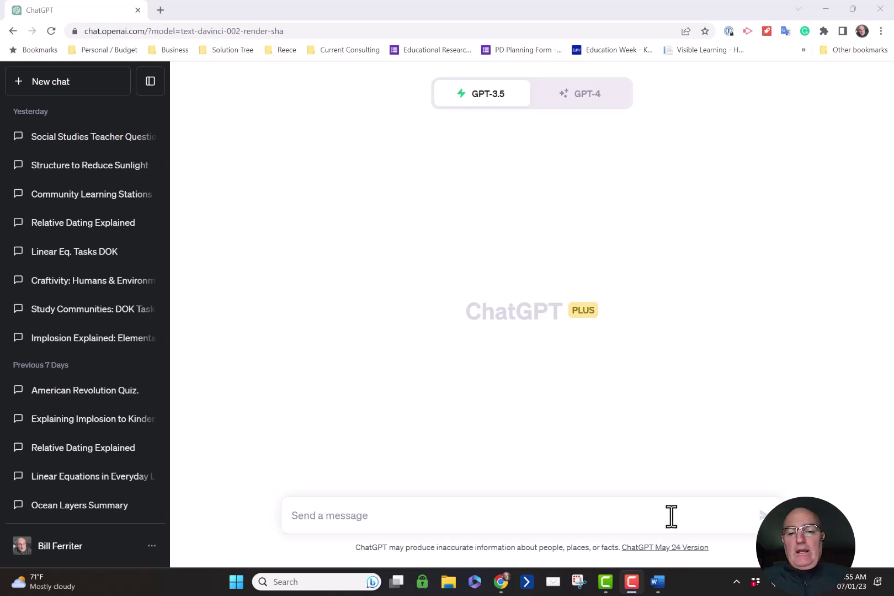
- Ask the chatbot to generate a five paragraph reading for eighth graders on relative dating
{"action": "left_click", "coordinate": [518, 516]}
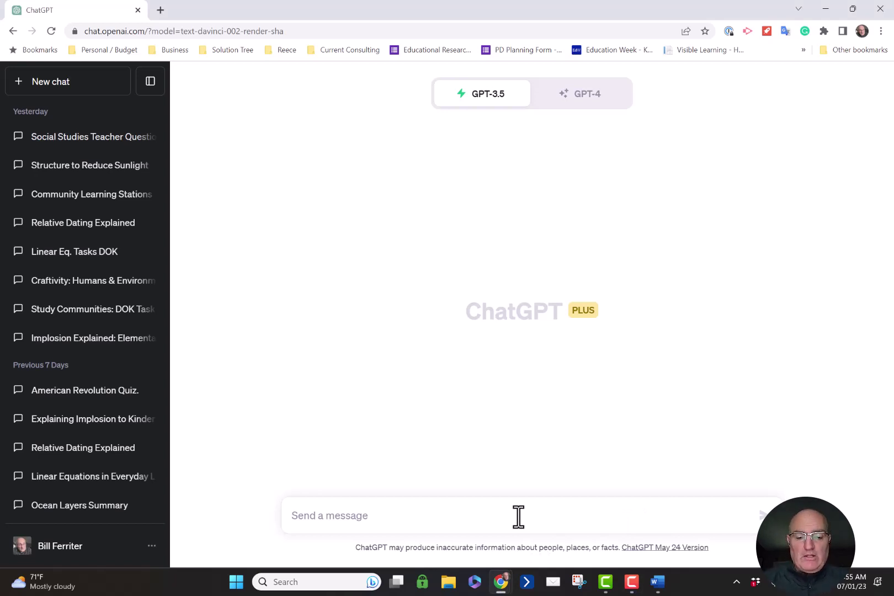
{"action": "type", "text": "C"}
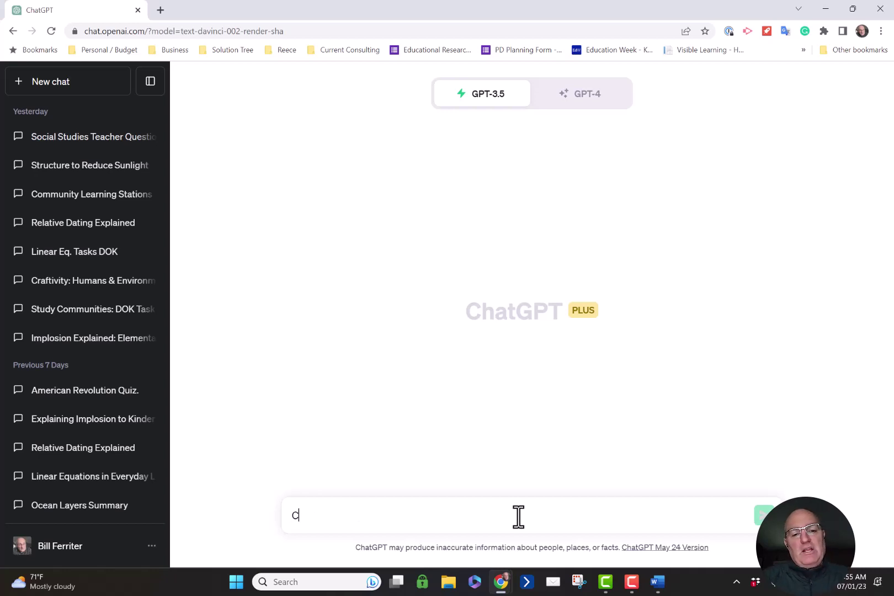
{"action": "type", "text": "an you generate"}
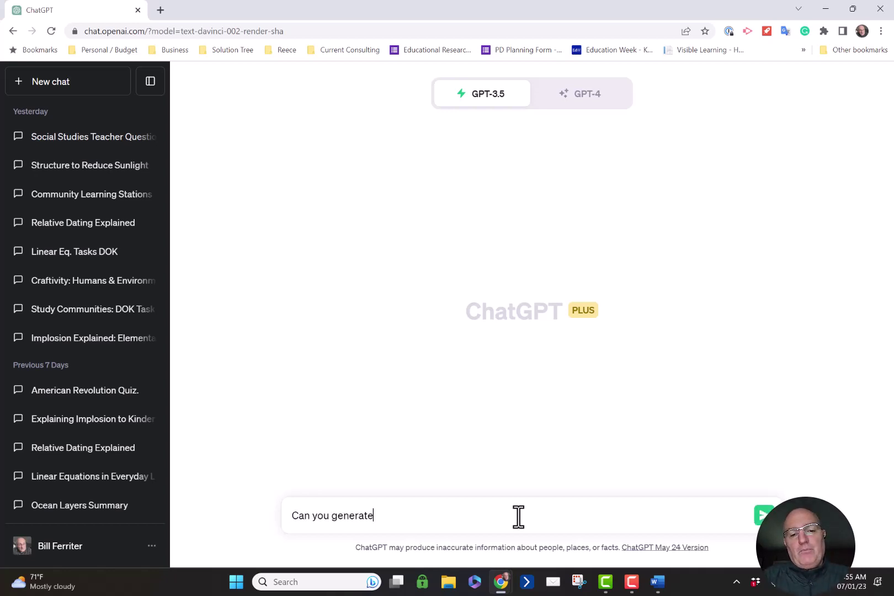
{"action": "type", "text": " a five p"}
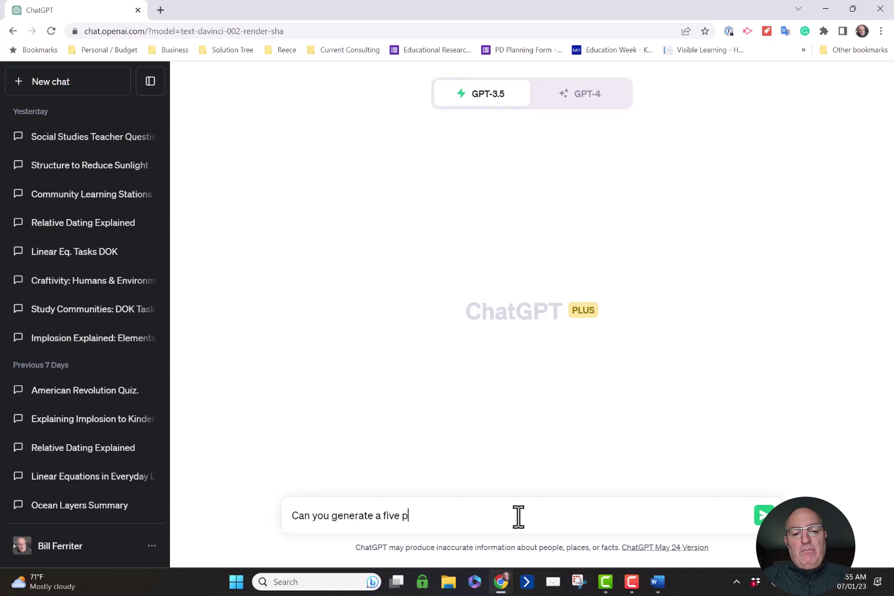
{"action": "type", "text": "aragraph "}
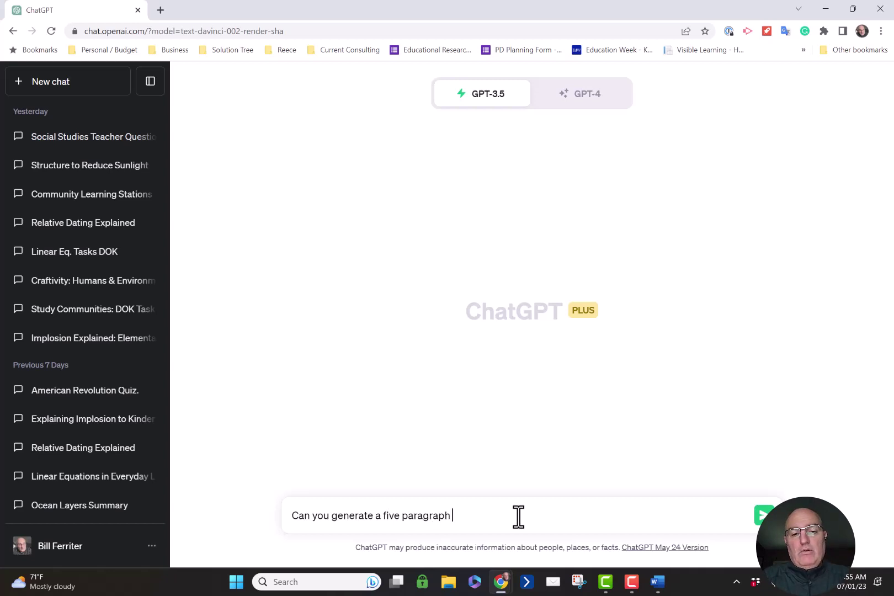
{"action": "type", "text": "reading for eight"}
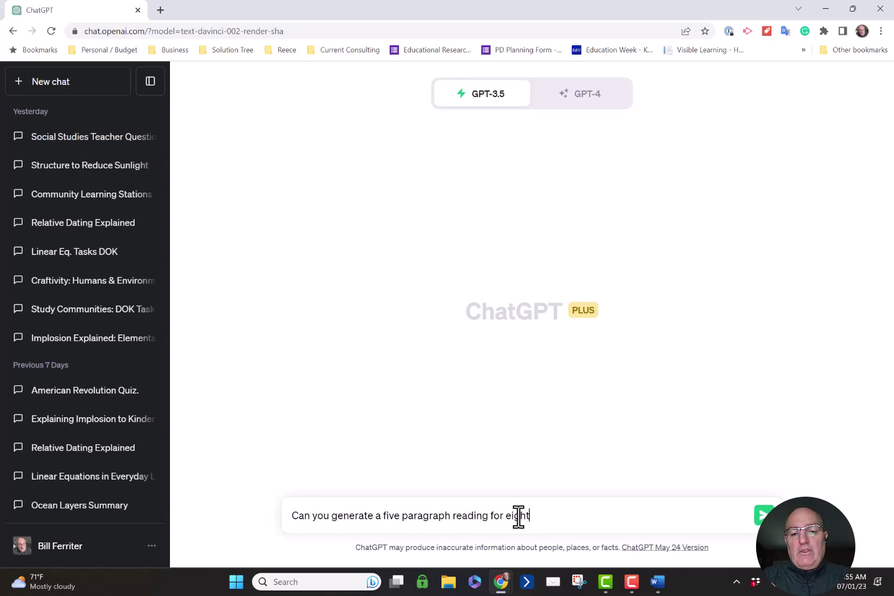
{"action": "type", "text": "h graders on realt"}
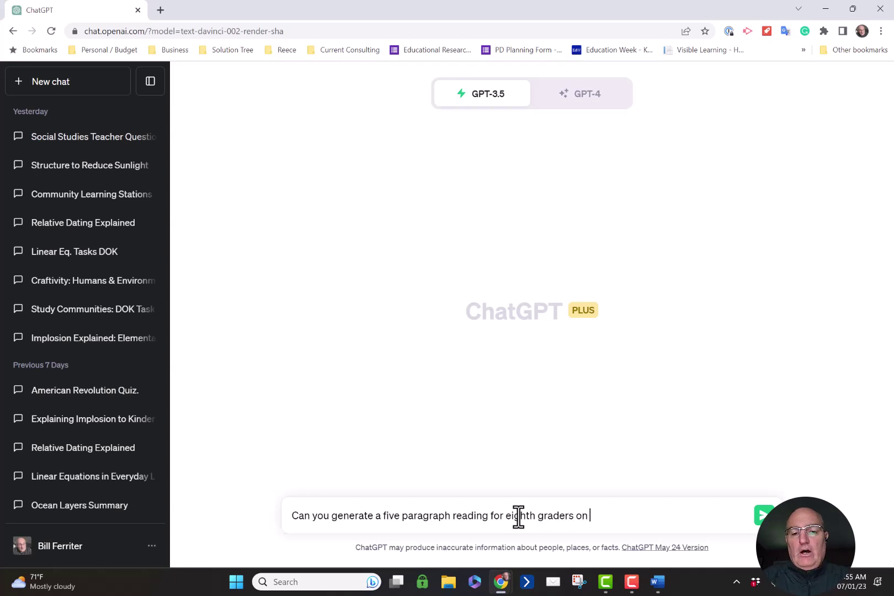
{"action": "key", "text": "BackSpace"}
{"action": "key", "text": "BackSpace"}
{"action": "type", "text": "l"}
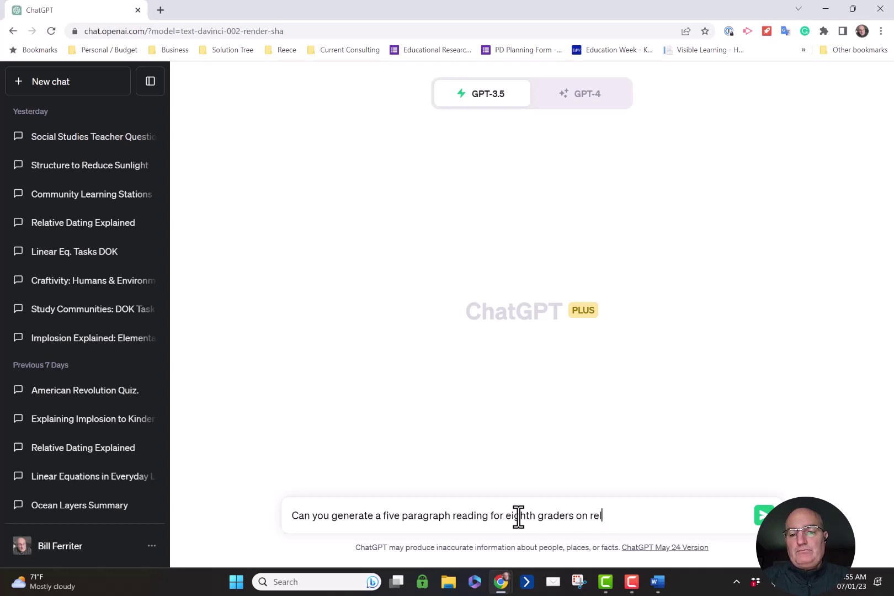
{"action": "type", "text": "ative dating"}
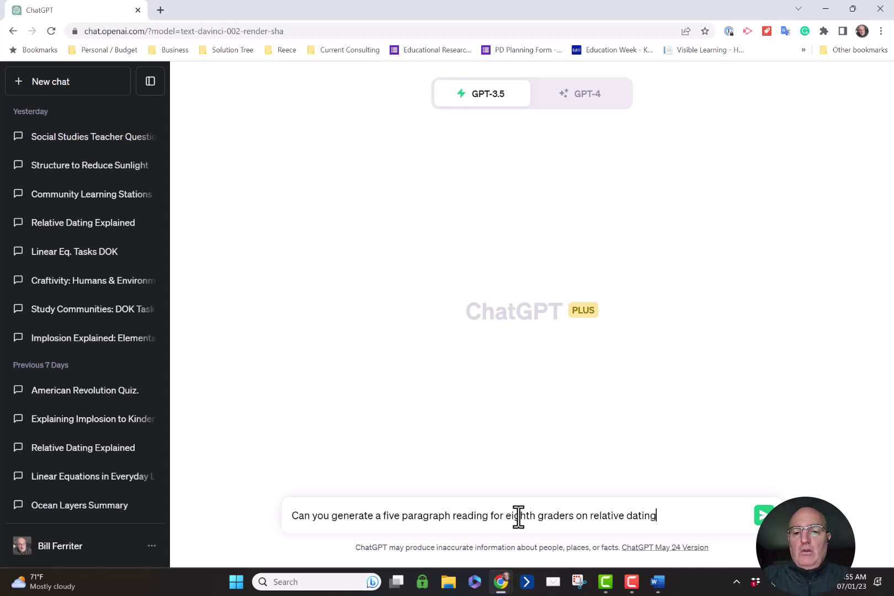
{"action": "key", "text": "Return"}
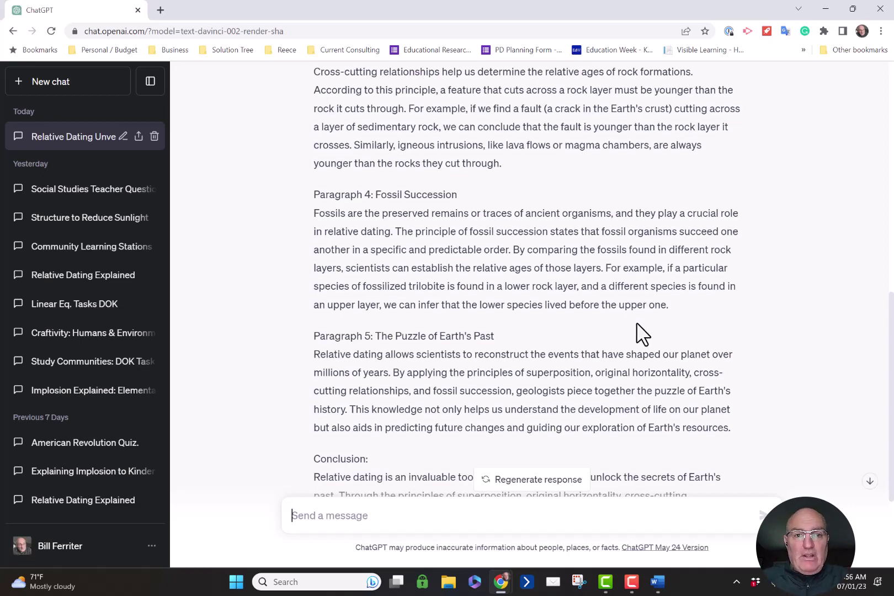
- Ask for the relative dating passage to be rewritten on the fifth grade reading level
{"action": "scroll", "coordinate": [640, 334], "scroll_direction": "down", "scroll_amount": 3}
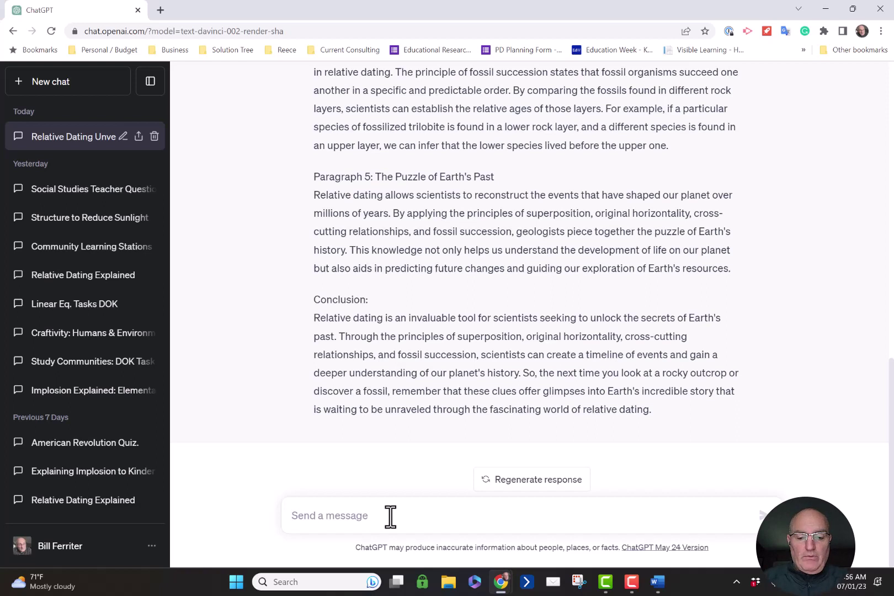
{"action": "type", "text": "Can yo"}
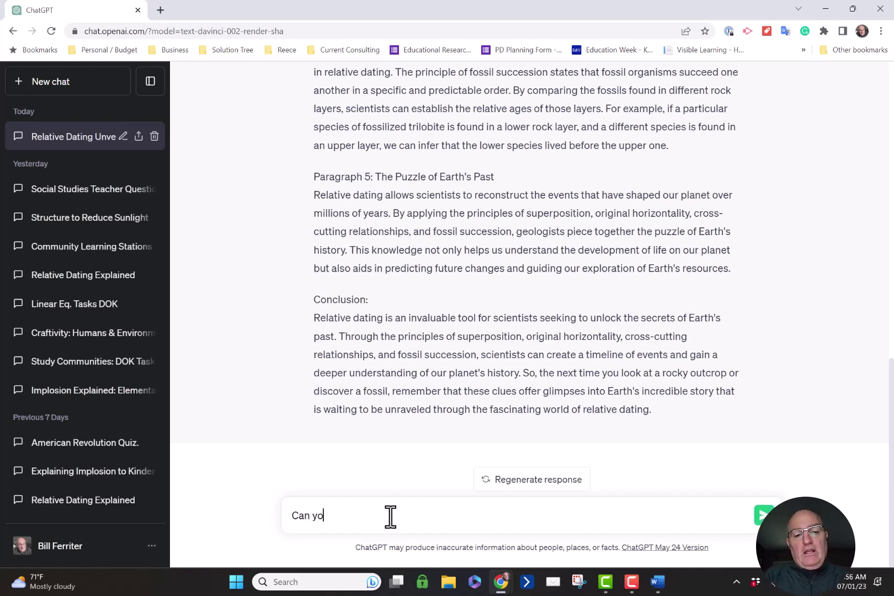
{"action": "type", "text": "u rewrite this"}
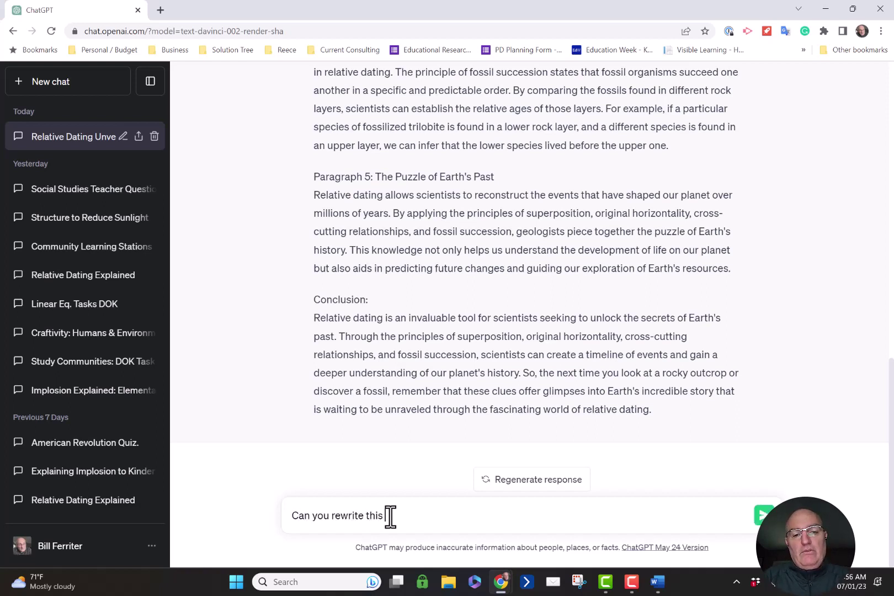
{"action": "type", "text": " on the fift"}
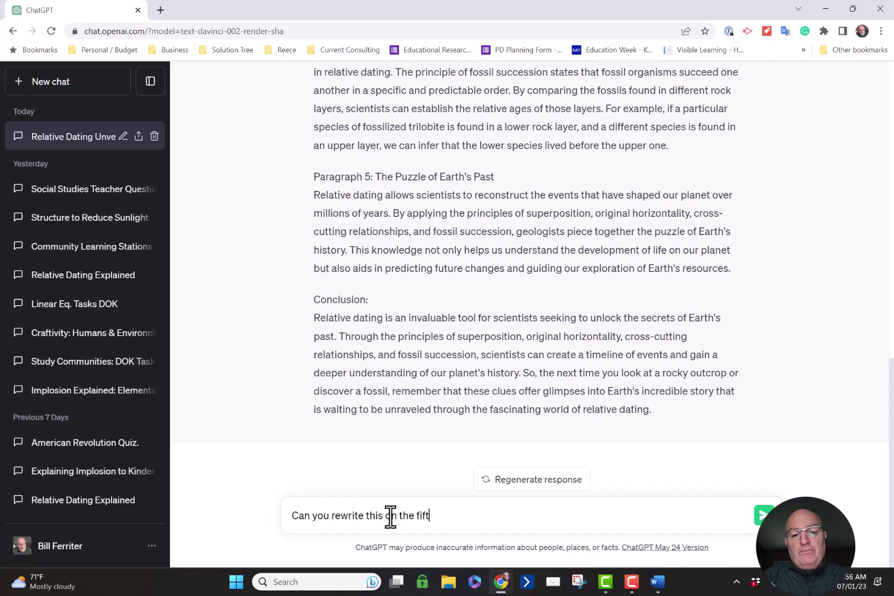
{"action": "type", "text": "h grade reading level."}
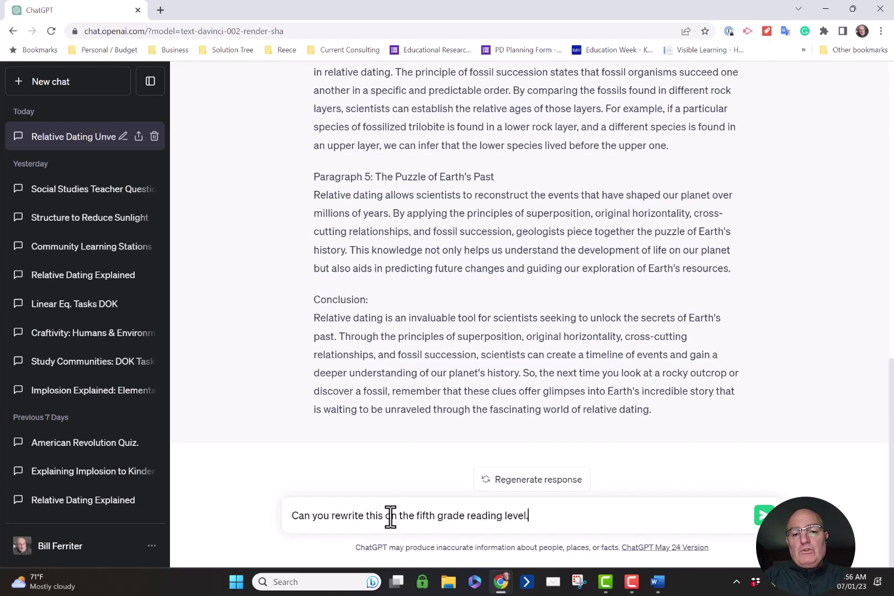
{"action": "key", "text": "Return"}
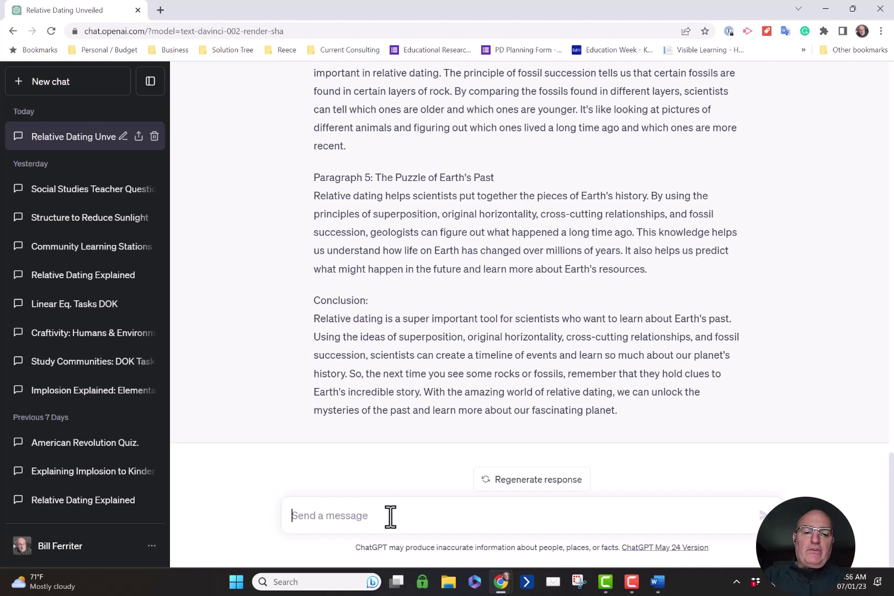
- Request five questions that can be used to assess comprehension of the passage
{"action": "type", "text": "Can you gnerat"}
{"action": "key", "text": "BackSpace"}
{"action": "key", "text": "BackSpace"}
{"action": "key", "text": "BackSpace"}
{"action": "key", "text": "BackSpace"}
{"action": "key", "text": "BackSpace"}
{"action": "type", "text": "enerate five questions that I can use to assess comprehensio"}
{"action": "key", "text": "BackSpace"}
{"action": "key", "text": "BackSpace"}
{"action": "key", "text": "BackSpace"}
{"action": "key", "text": "BackSpace"}
{"action": "type", "text": "hension of this passage?"}
{"action": "key", "text": "Return"}
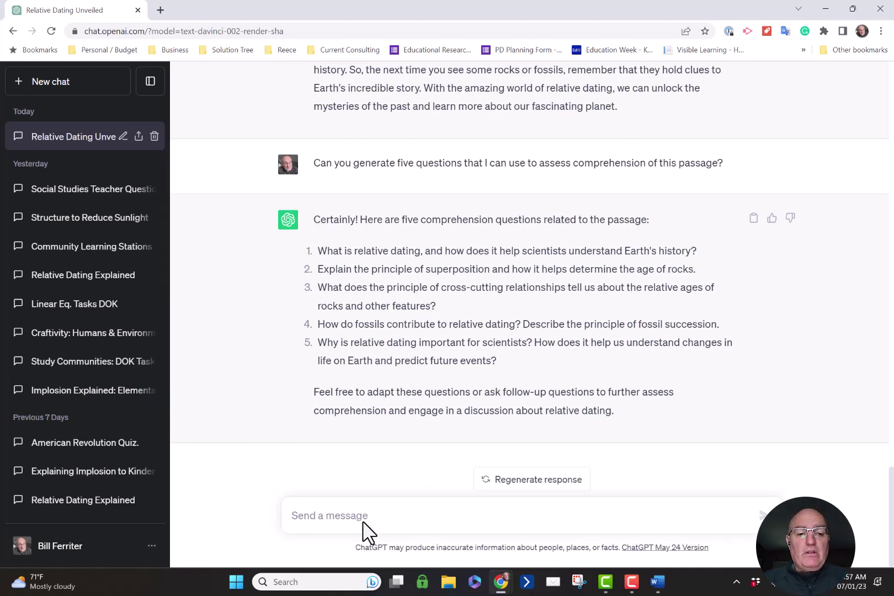
- Ask for the answer key for the five comprehension questions
{"action": "type", "text": "Can"}
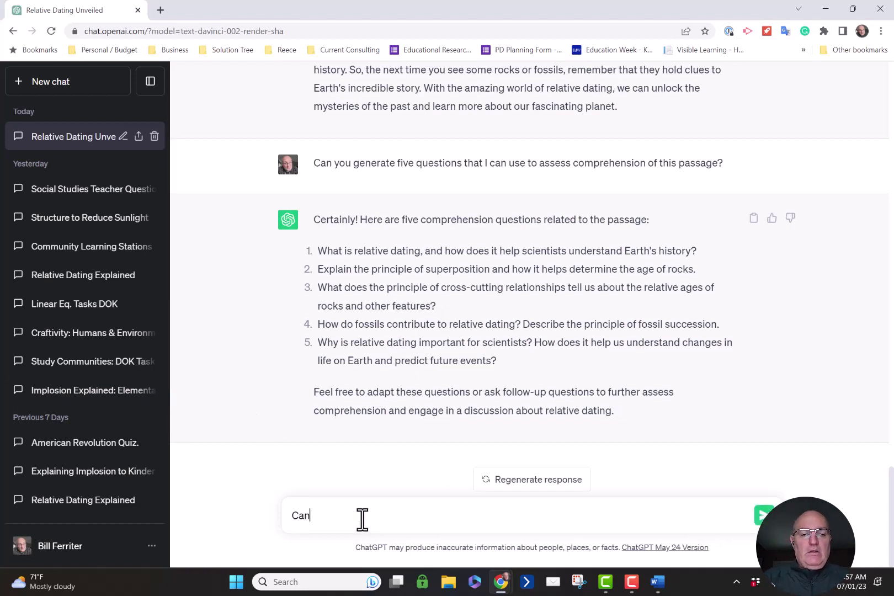
{"action": "type", "text": " you give me the "}
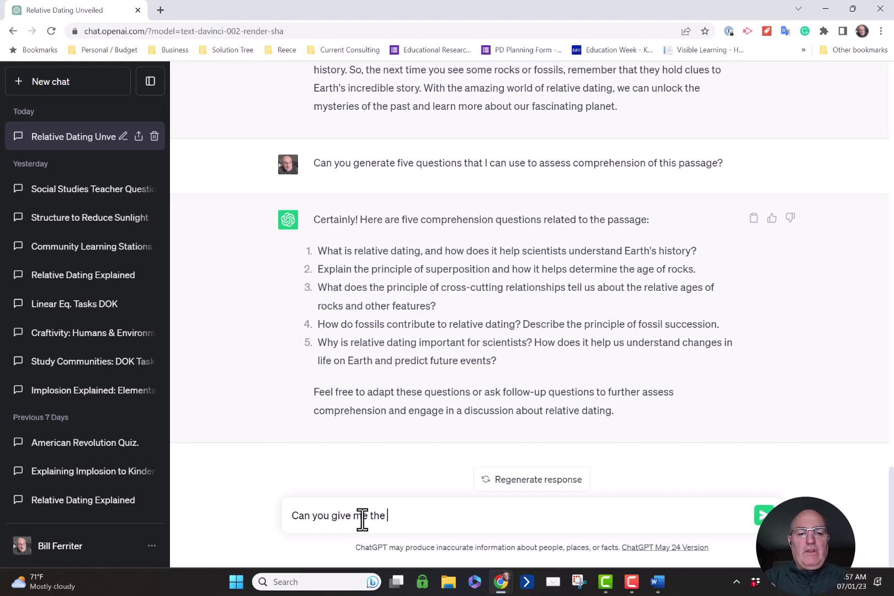
{"action": "type", "text": "answer key for "}
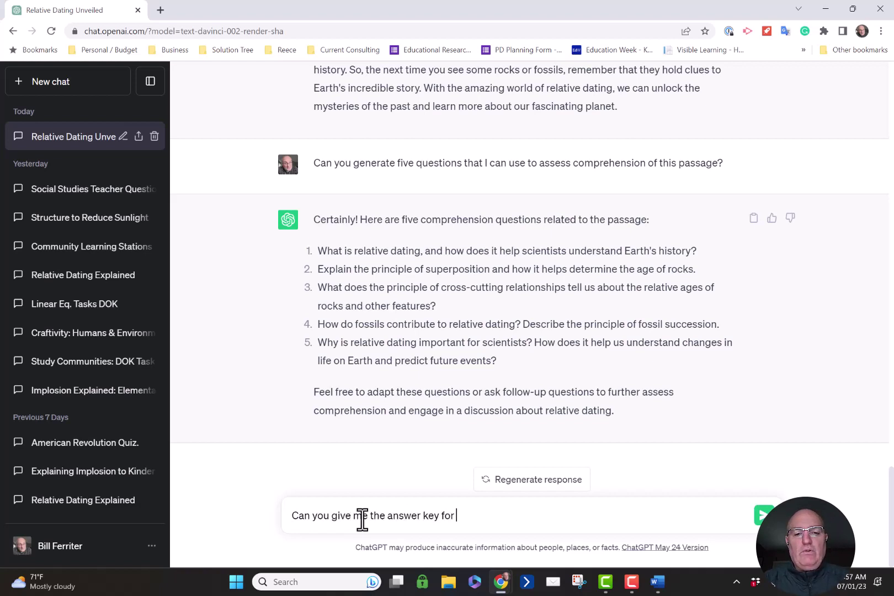
{"action": "type", "text": "those questions?"}
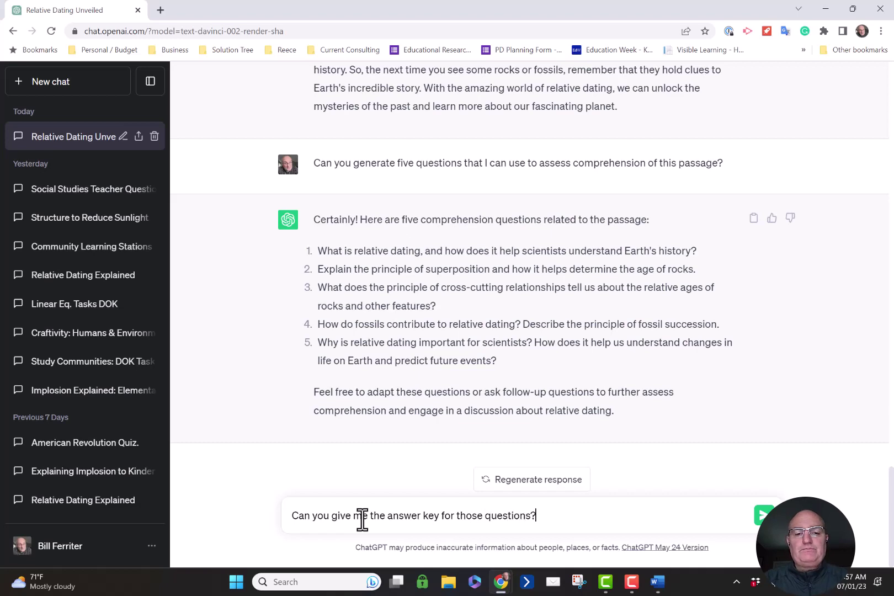
{"action": "key", "text": "Return"}
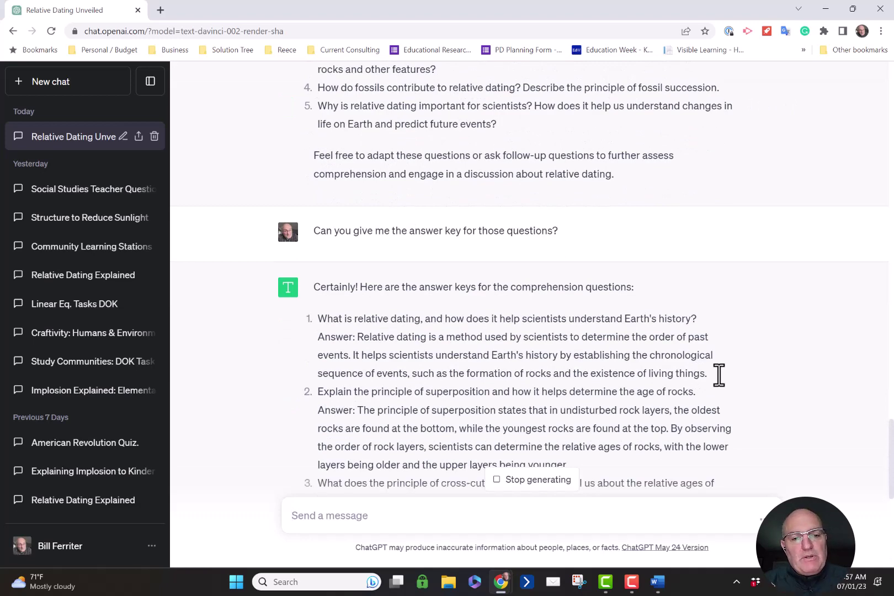
{"action": "scroll", "coordinate": [636, 359], "scroll_direction": "down", "scroll_amount": 5}
{"action": "scroll", "coordinate": [636, 359], "scroll_direction": "down", "scroll_amount": 1}
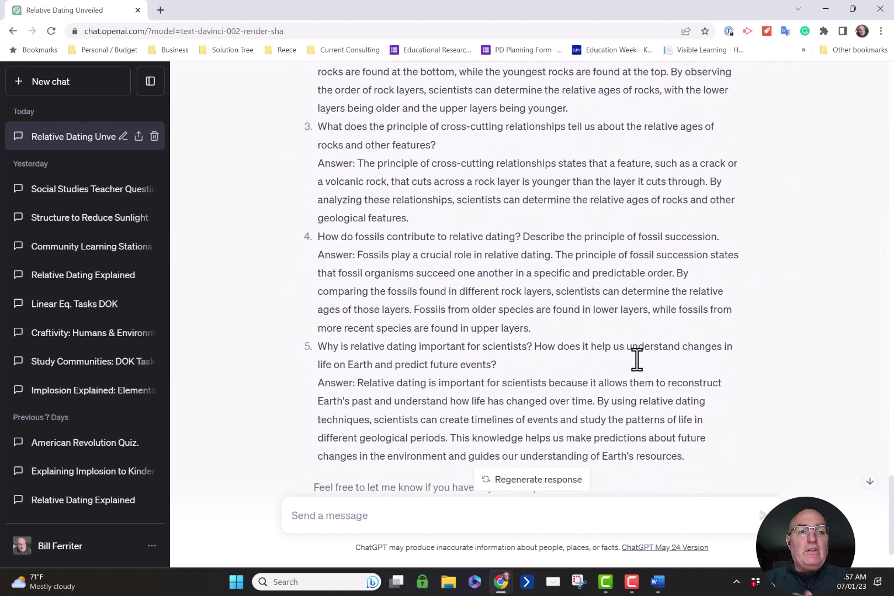
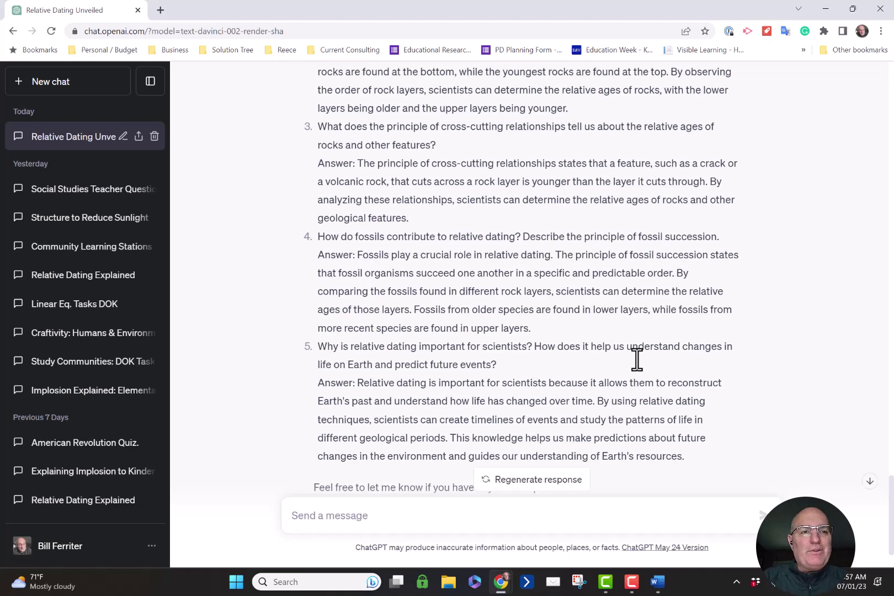
- Send the request "Can you translate this reading passage into farsi"
{"action": "type", "text": "Can"}
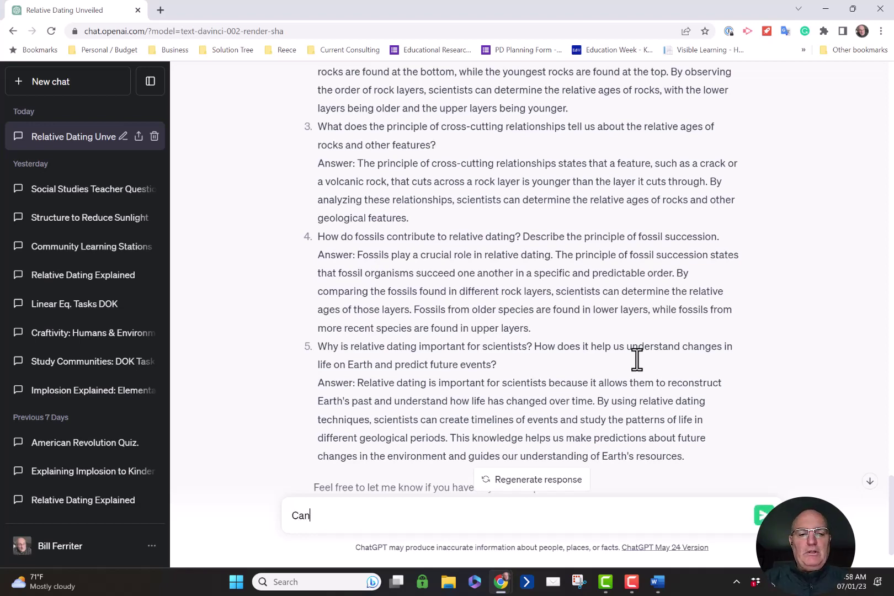
{"action": "type", "text": " you translate"}
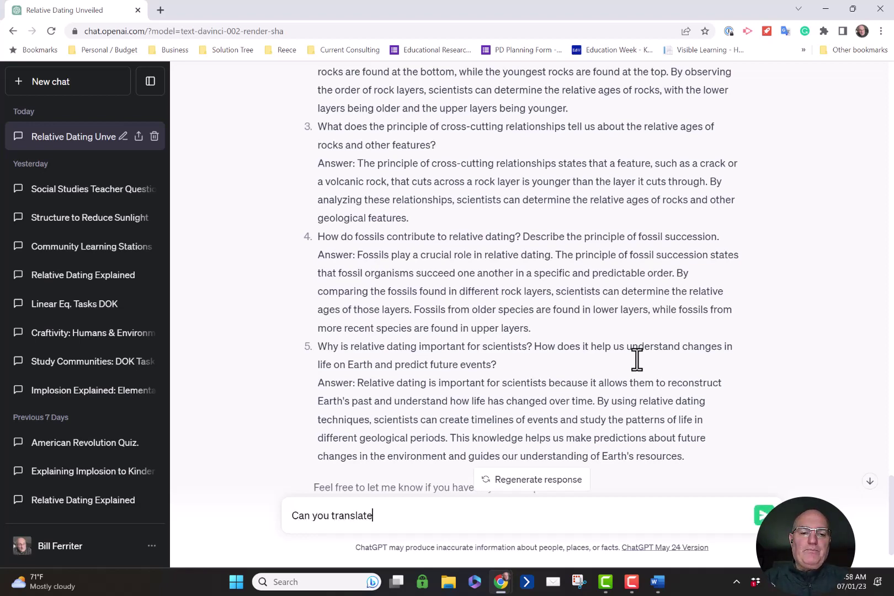
{"action": "type", "text": " this reading pass"}
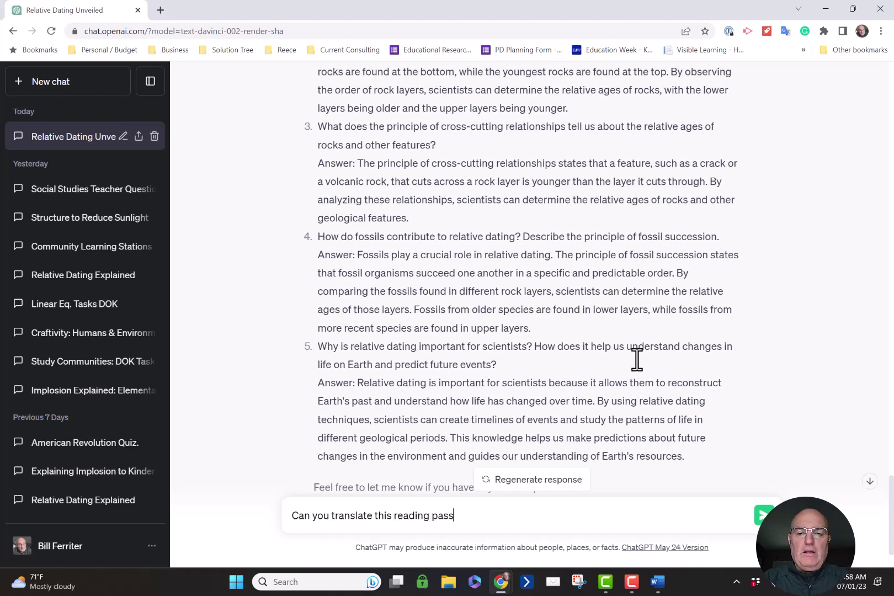
{"action": "type", "text": "age into fars"}
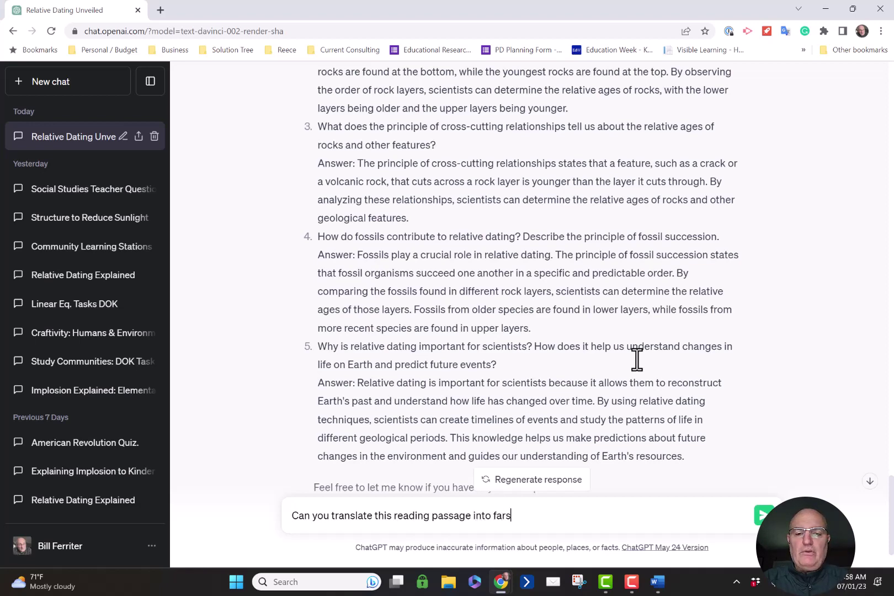
{"action": "type", "text": "i"}
{"action": "key", "text": "Return"}
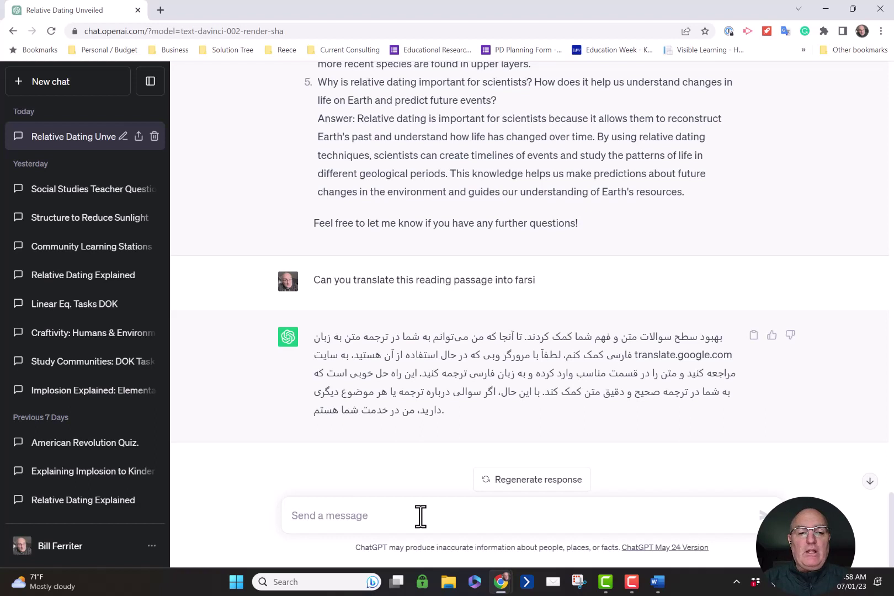
- Send a follow-up prompt asking for the original reading passage to be translated into farsi
{"action": "type", "text": "Can you rew"}
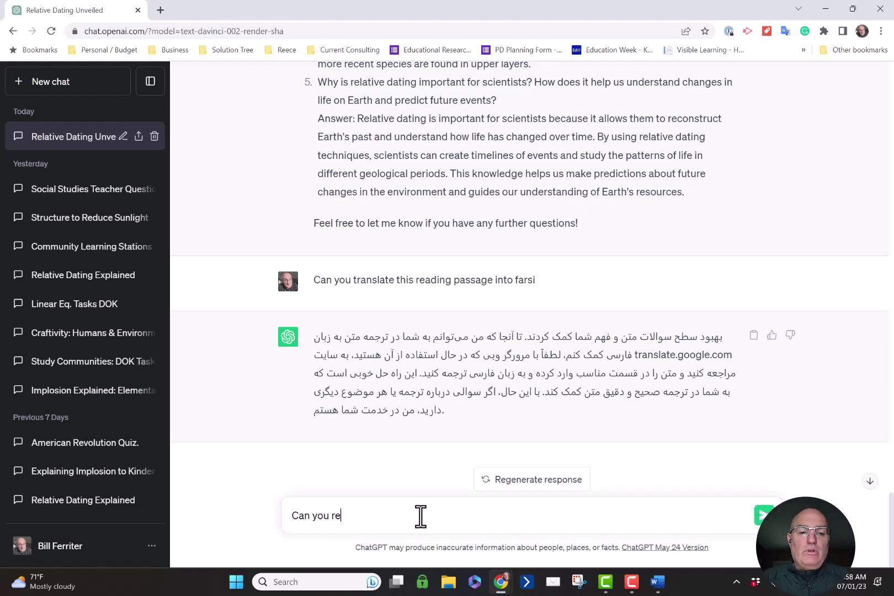
{"action": "key", "text": "BackSpace"}
{"action": "key", "text": "BackSpace"}
{"action": "key", "text": "BackSpace"}
{"action": "type", "text": "transl"}
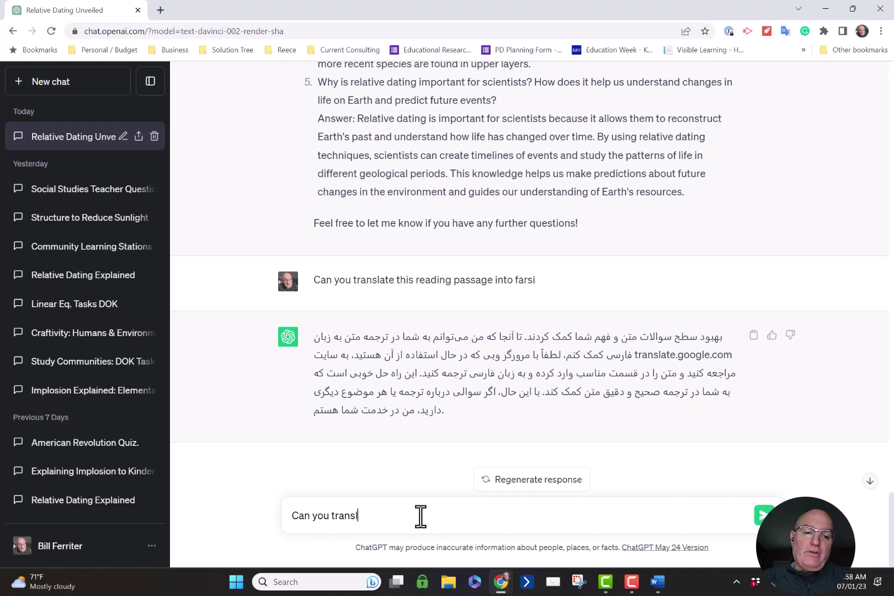
{"action": "type", "text": "ate your origi"}
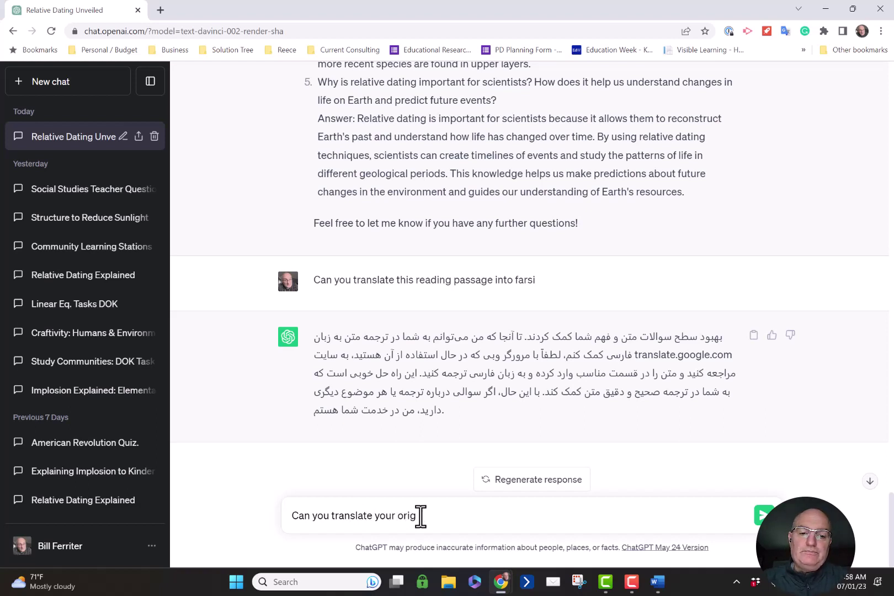
{"action": "key", "text": "BackSpace"}
{"action": "type", "text": "ginal reading pass"}
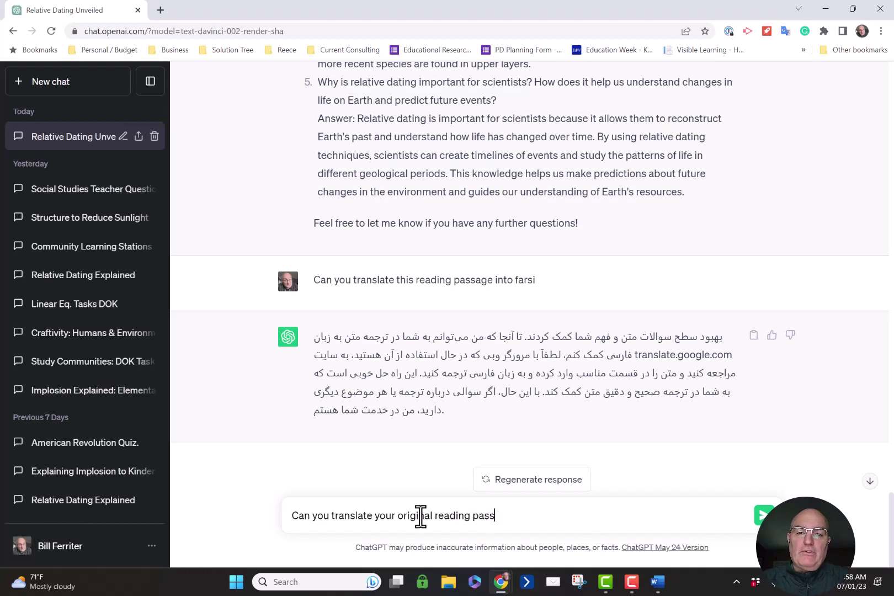
{"action": "type", "text": "age into farsi"}
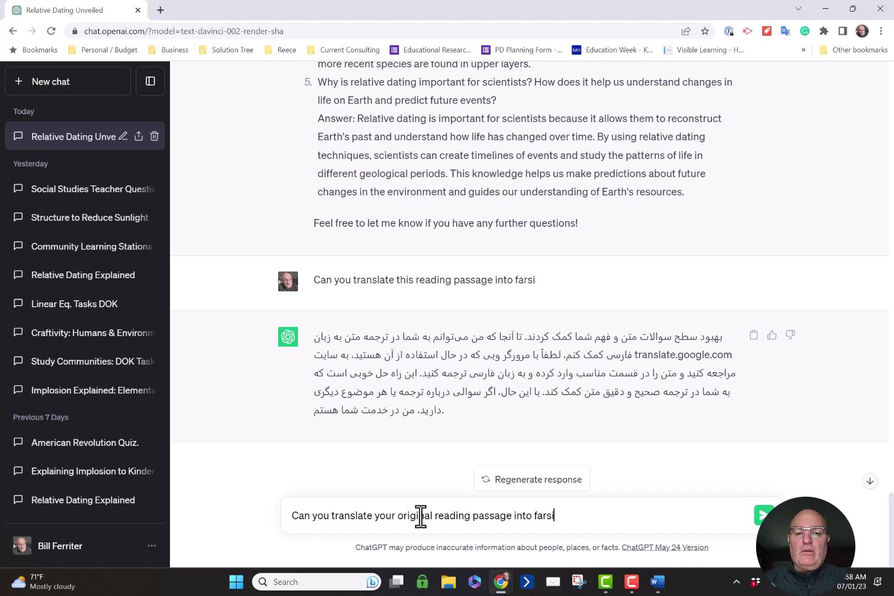
{"action": "key", "text": "Return"}
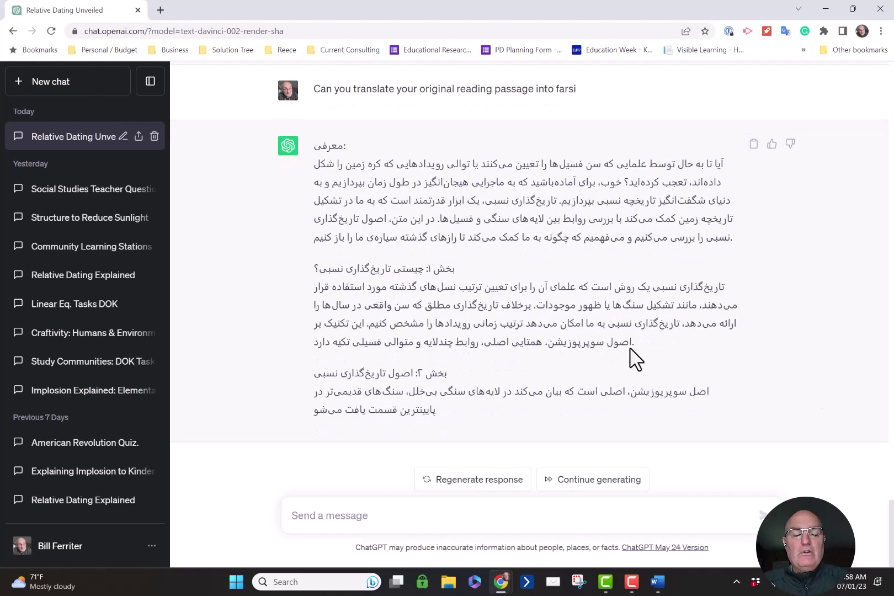
- Continue generating the cut-off Farsi translation of the reading passage
{"action": "left_click", "coordinate": [640, 481]}
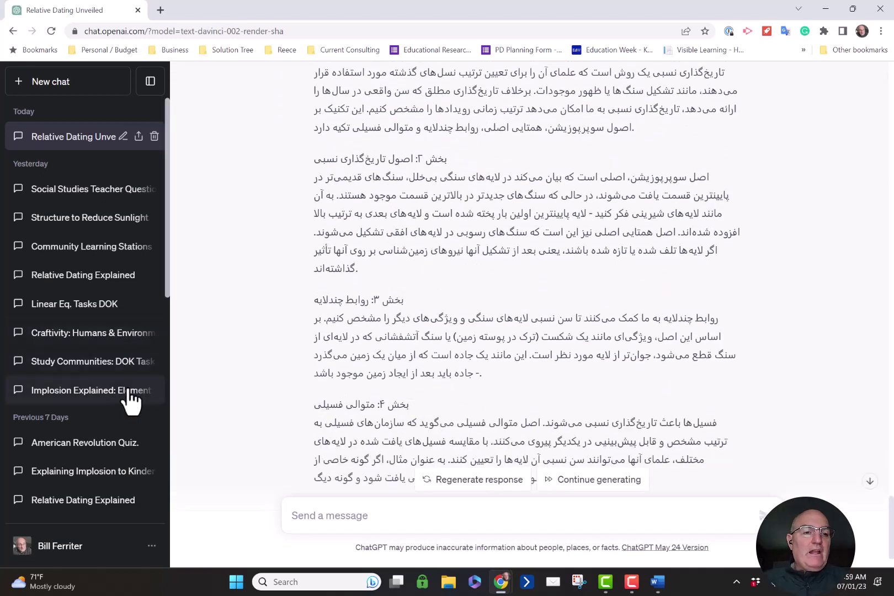
- Open the earlier "Linear Eq. Tasks DOK" conversation and copy its opening prompt about four DOK-leveled tasks
{"action": "left_click", "coordinate": [105, 317]}
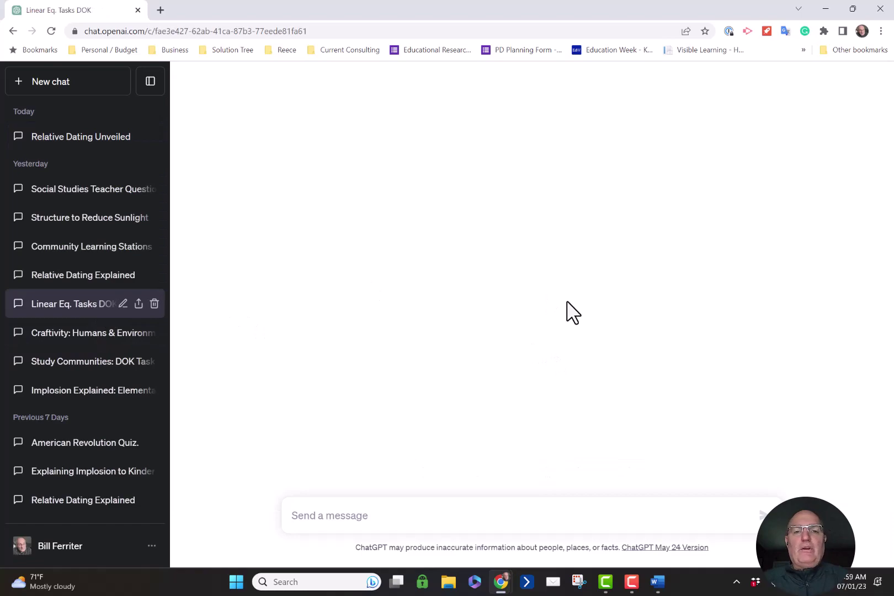
{"action": "scroll", "coordinate": [578, 334], "scroll_direction": "up", "scroll_amount": 3}
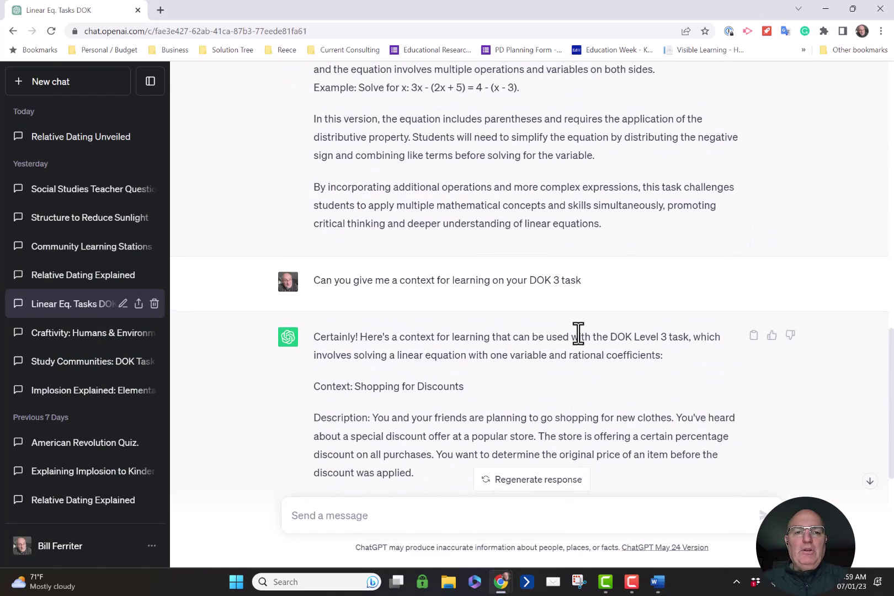
{"action": "scroll", "coordinate": [578, 334], "scroll_direction": "up", "scroll_amount": 10}
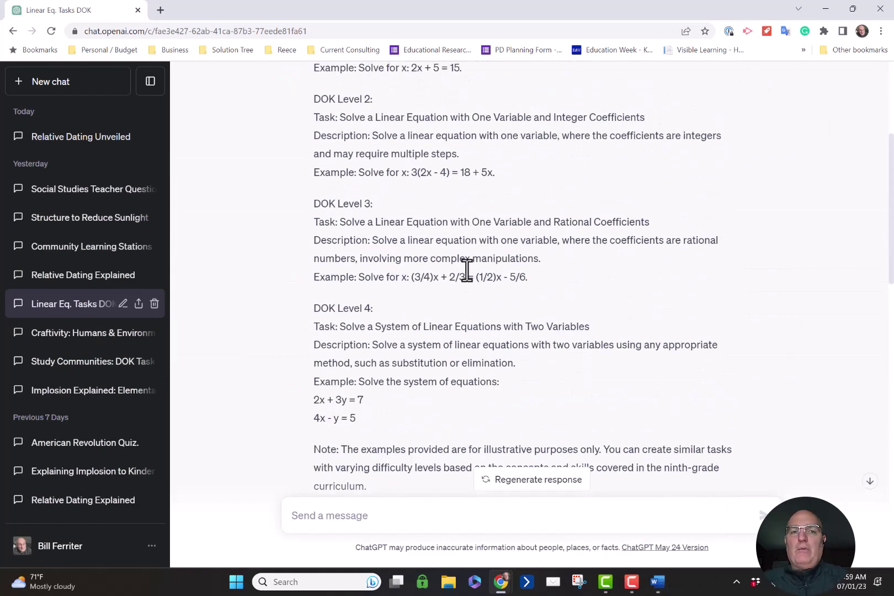
{"action": "scroll", "coordinate": [479, 281], "scroll_direction": "up", "scroll_amount": 5}
{"action": "left_click_drag", "start_coordinate": [363, 141], "coordinate": [315, 119]}
{"action": "key", "text": "ctrl+c"}
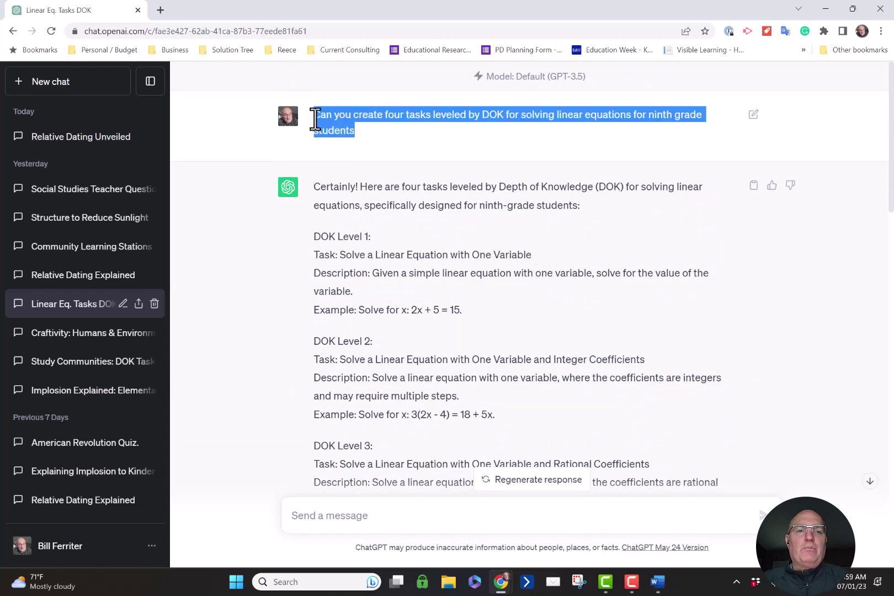
- In a new chat, send the copied request for four DOK-leveled tasks on solving linear equations for ninth grade students
{"action": "left_click", "coordinate": [18, 98]}
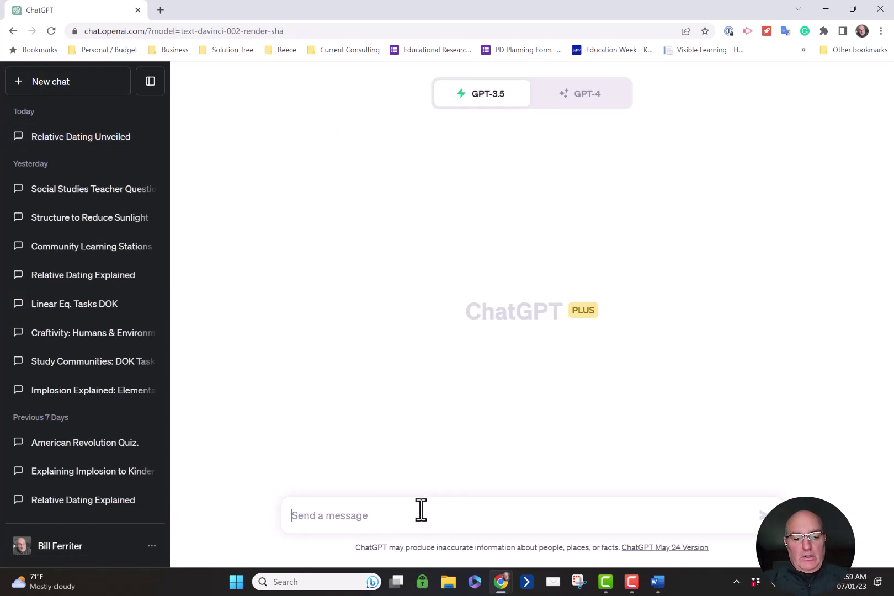
{"action": "key", "text": "ctrl+v"}
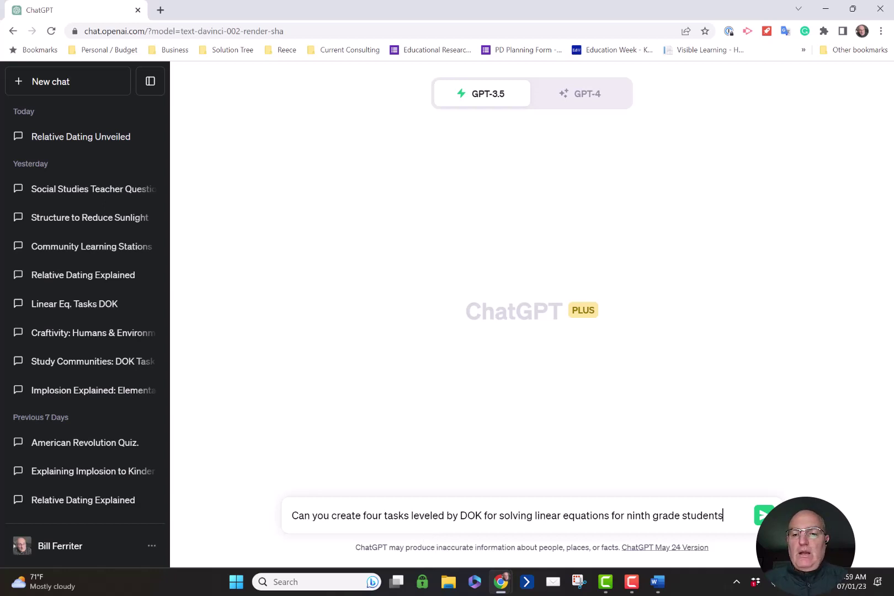
{"action": "key", "text": "Return"}
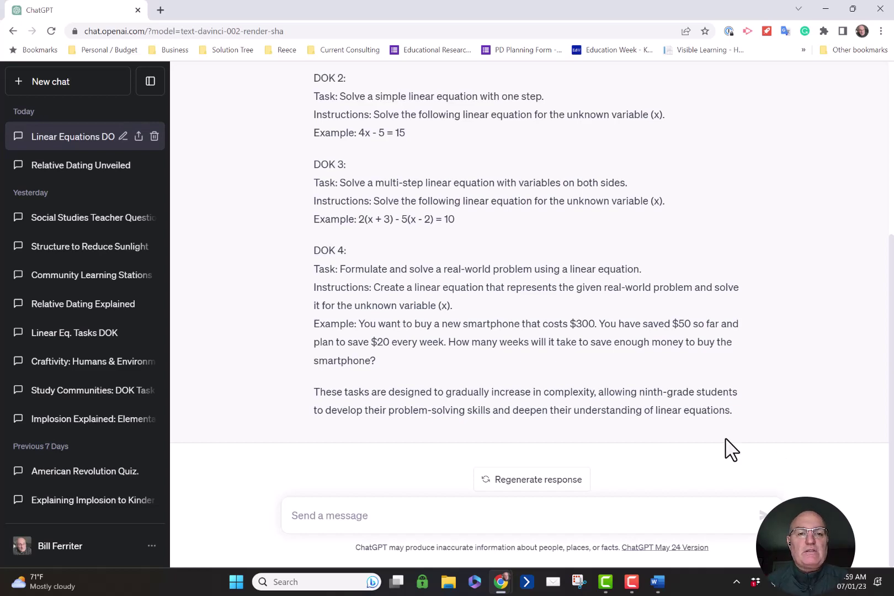
- Review the DOK 2 task and send the follow-up "Can you increase the cognitive complexity of task 2"
{"action": "scroll", "coordinate": [618, 378], "scroll_direction": "up", "scroll_amount": 3}
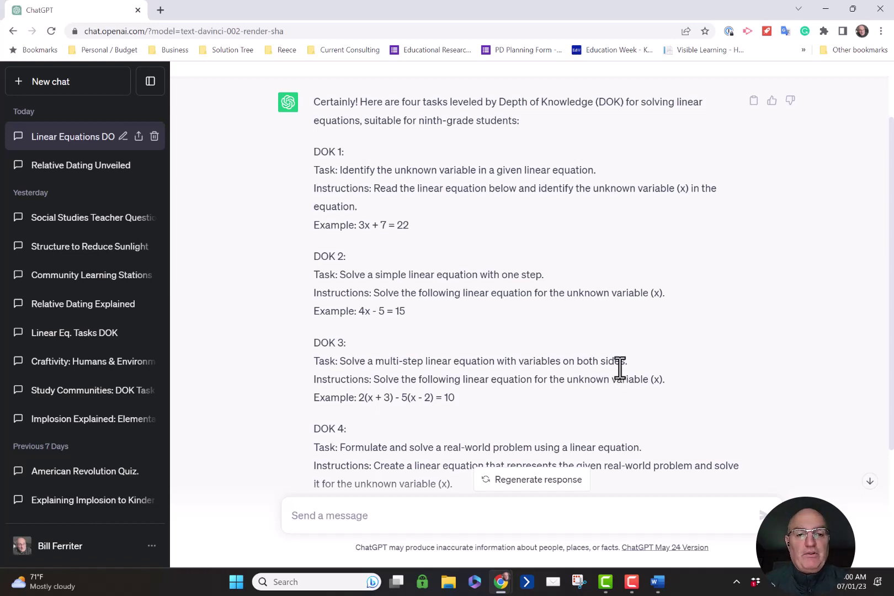
{"action": "left_click_drag", "start_coordinate": [408, 312], "coordinate": [307, 280]}
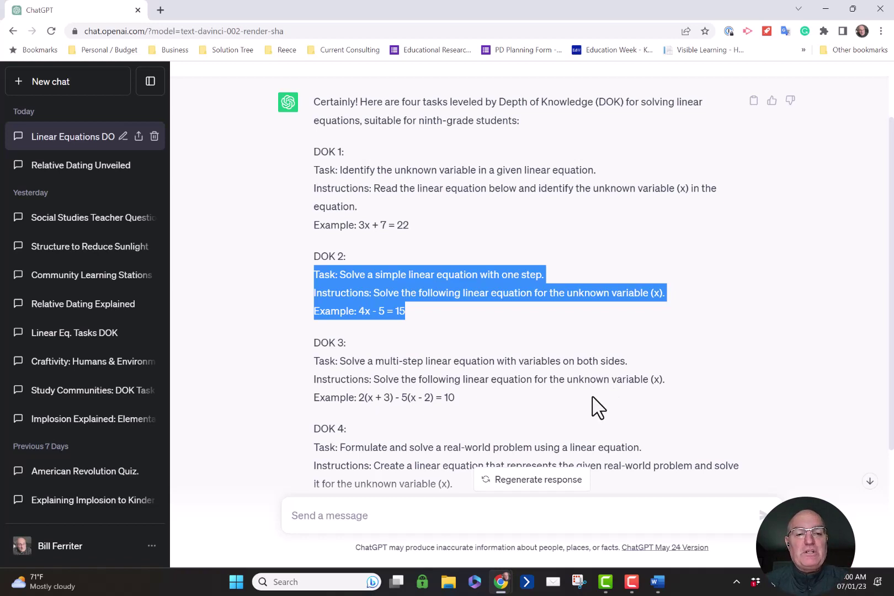
{"action": "left_click", "coordinate": [457, 521]}
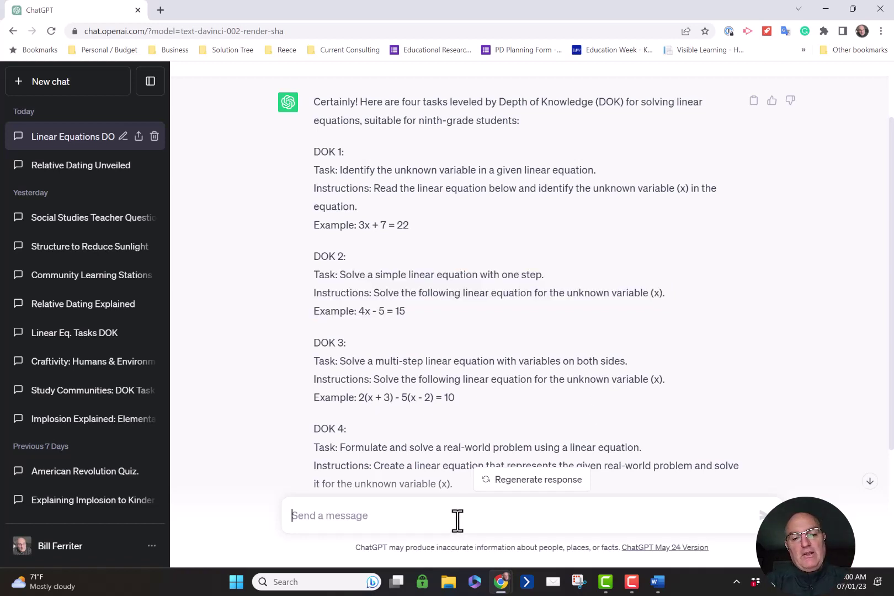
{"action": "type", "text": "Can you increas"}
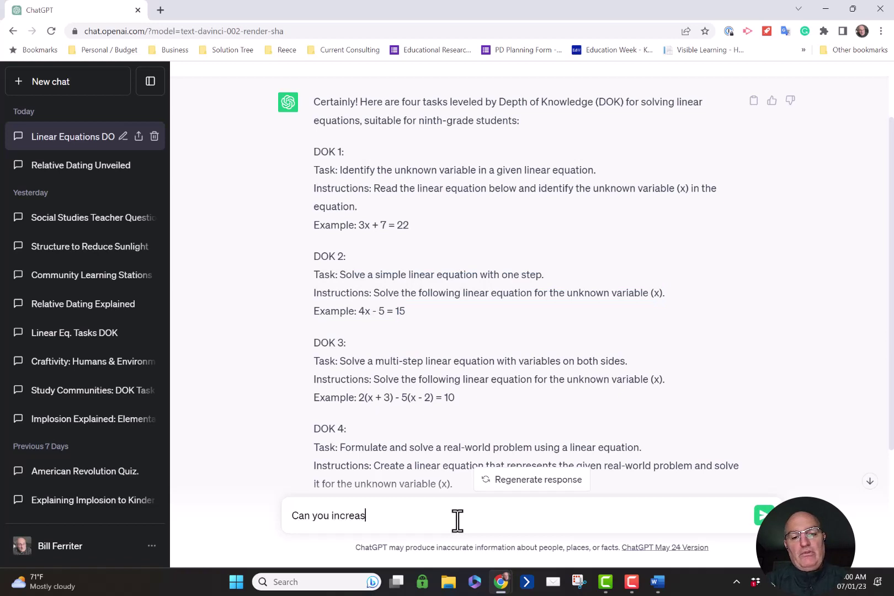
{"action": "type", "text": "e the con"}
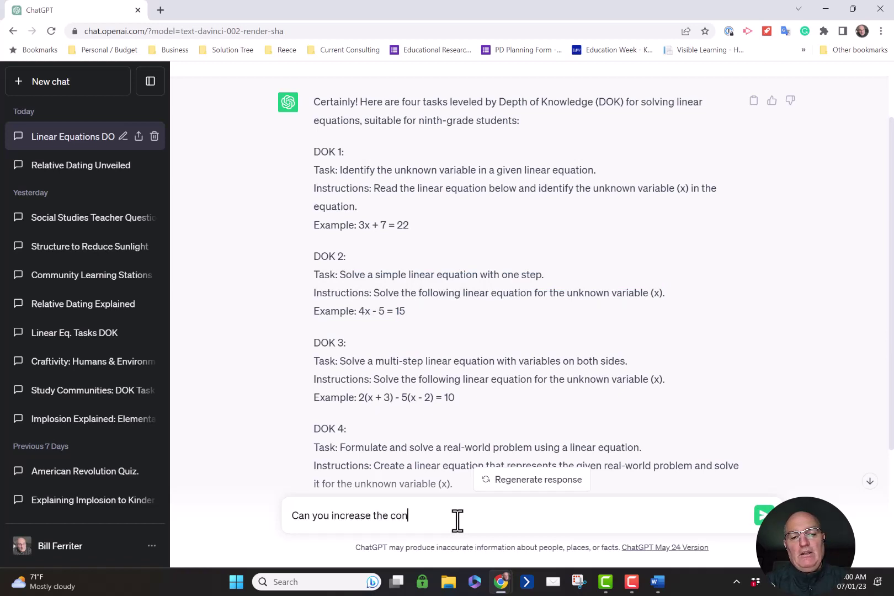
{"action": "key", "text": "BackSpace"}
{"action": "type", "text": "gnitive comp"}
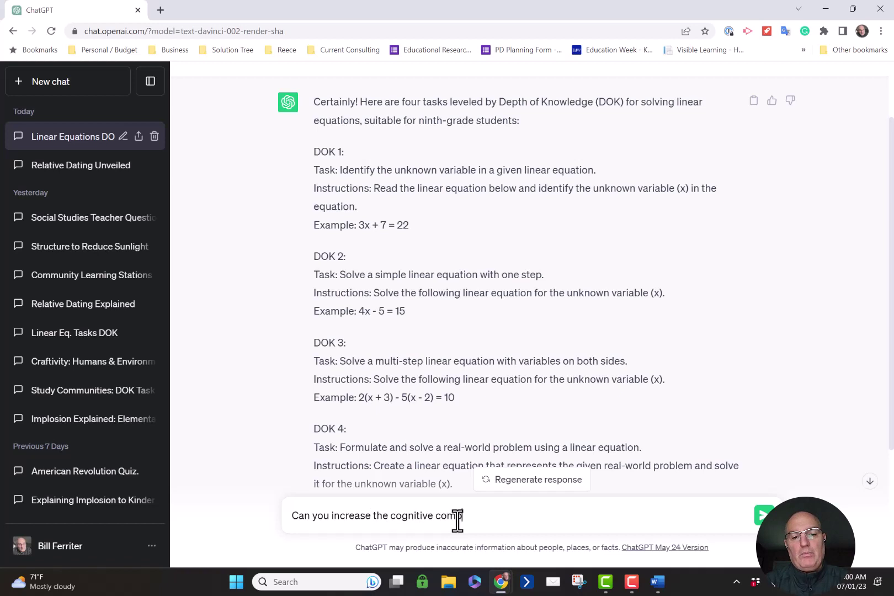
{"action": "type", "text": "lexity of t"}
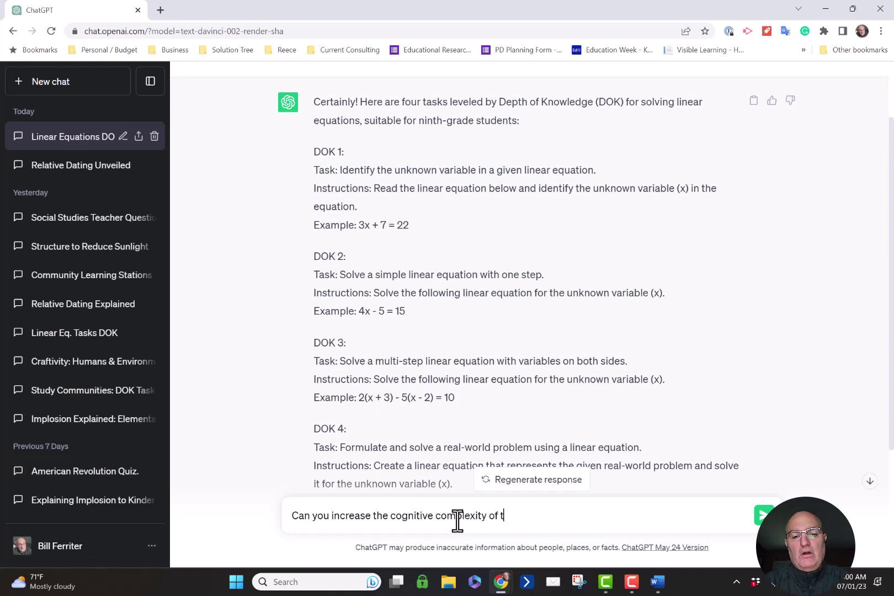
{"action": "type", "text": "ask 2"}
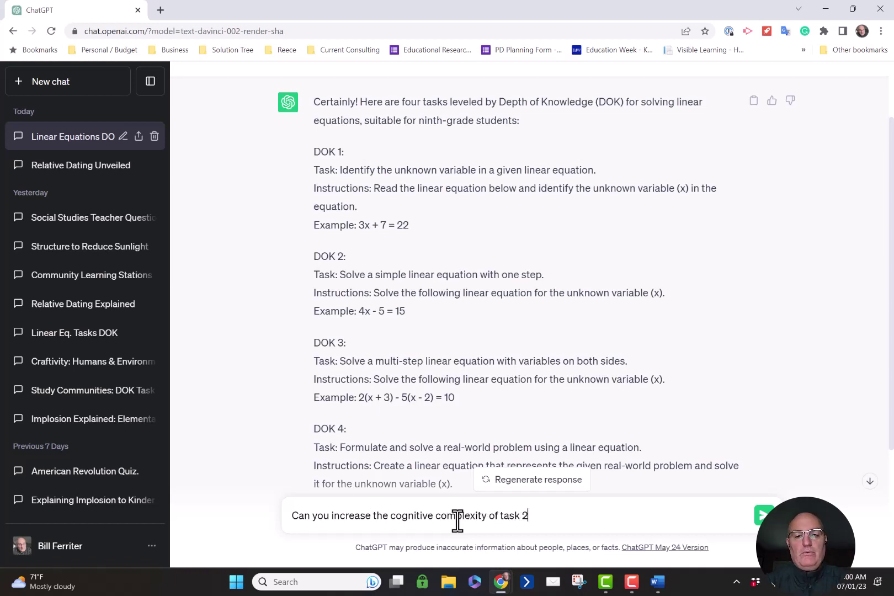
{"action": "key", "text": "Return"}
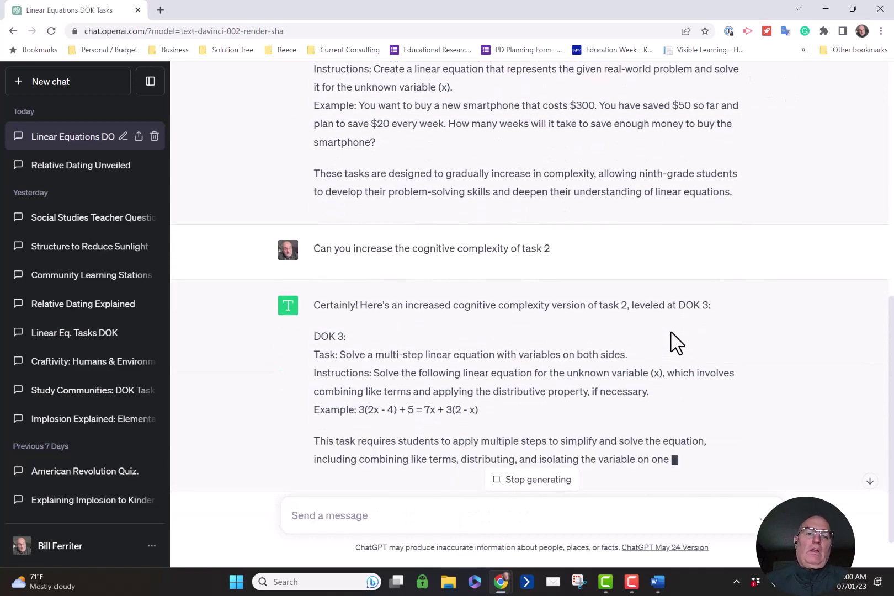
- Send the follow-up "Can you add a context for learning for the dok 3 task?"
{"action": "scroll", "coordinate": [695, 356], "scroll_direction": "down", "scroll_amount": 2}
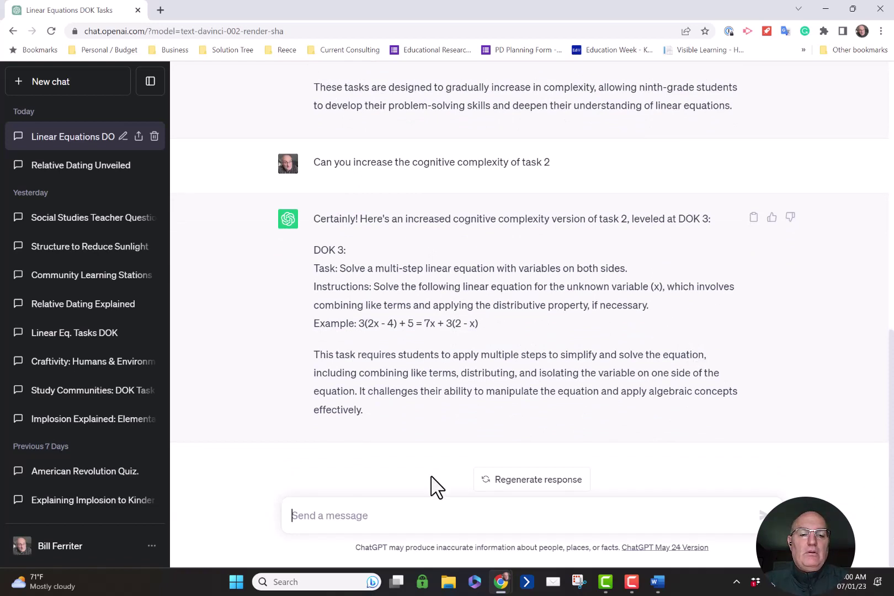
{"action": "left_click", "coordinate": [404, 522]}
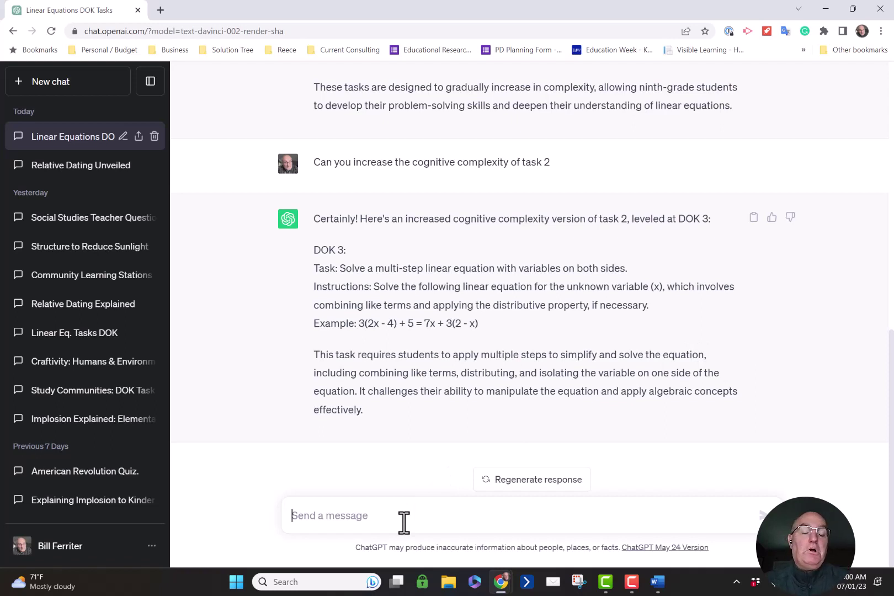
{"action": "type", "text": "Can you ad"}
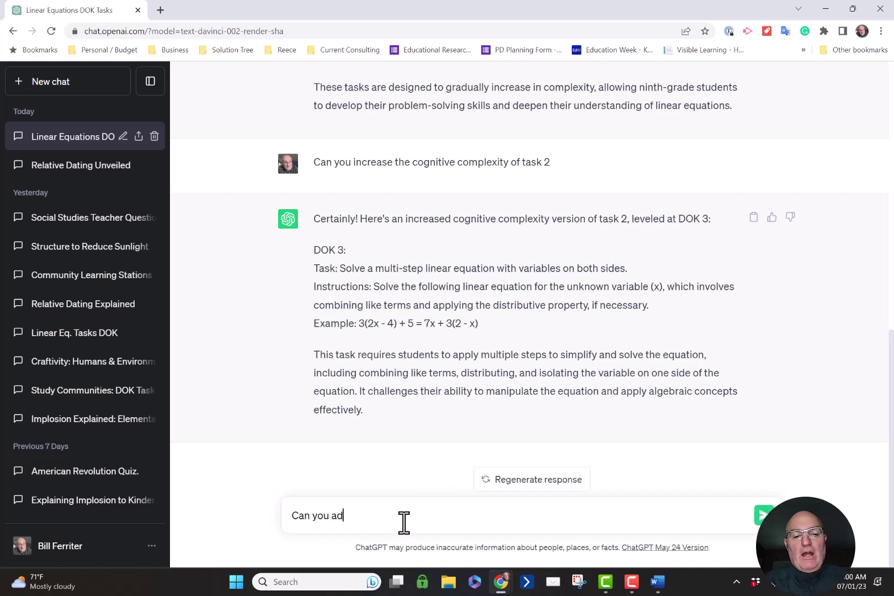
{"action": "type", "text": "d a context"}
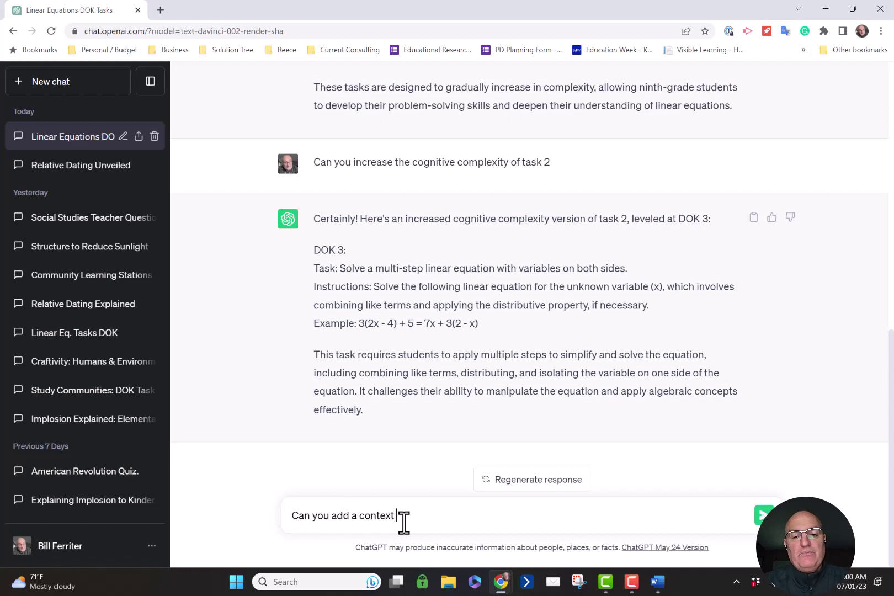
{"action": "type", "text": " for learning for th"}
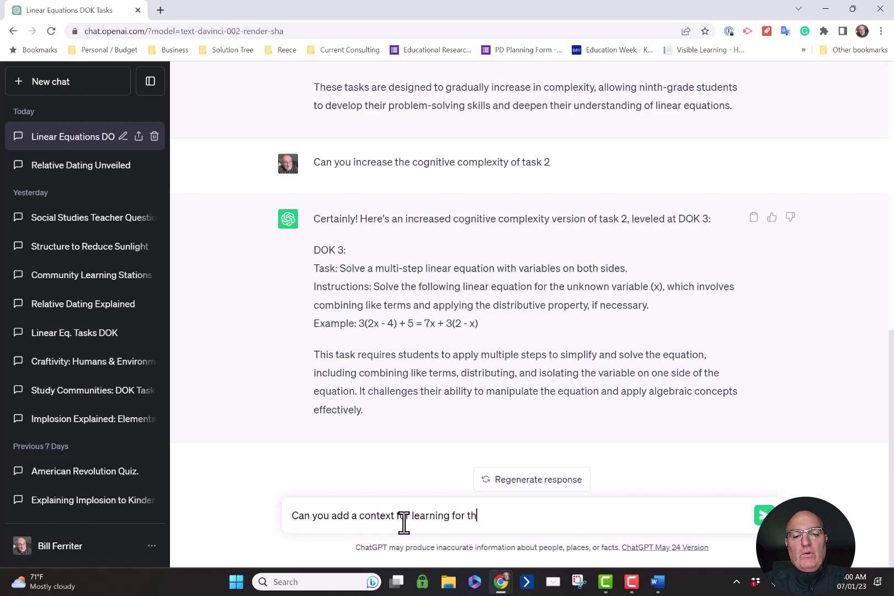
{"action": "type", "text": "e dok 3"}
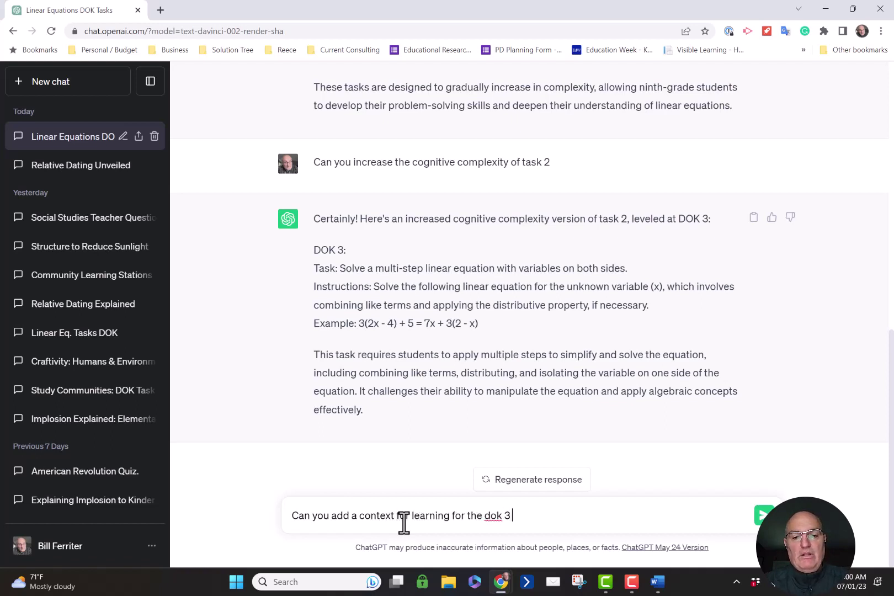
{"action": "type", "text": " task?"}
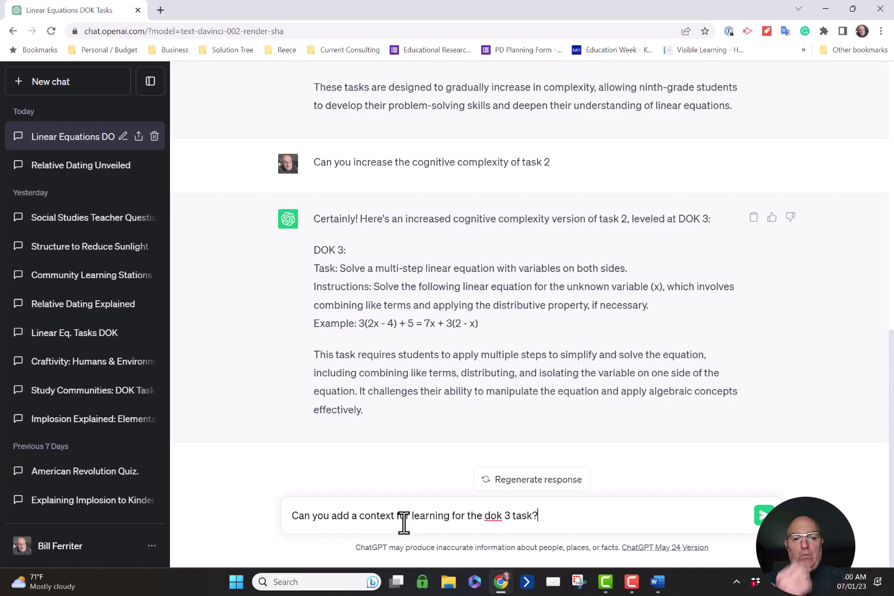
{"action": "key", "text": "Return"}
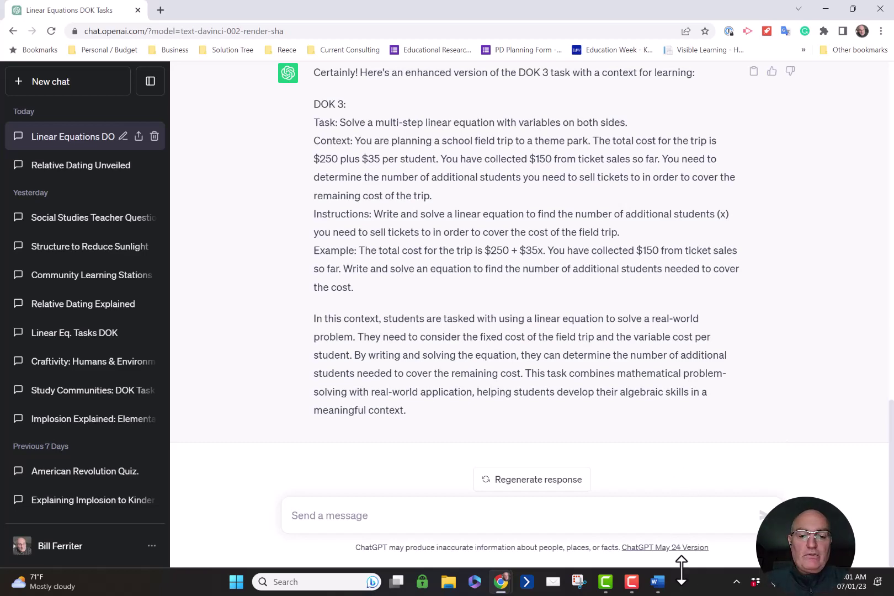
- Switch to the science standards document in Word and copy the bold text of kindergarten standard K-PS3-2
{"action": "left_click", "coordinate": [657, 582]}
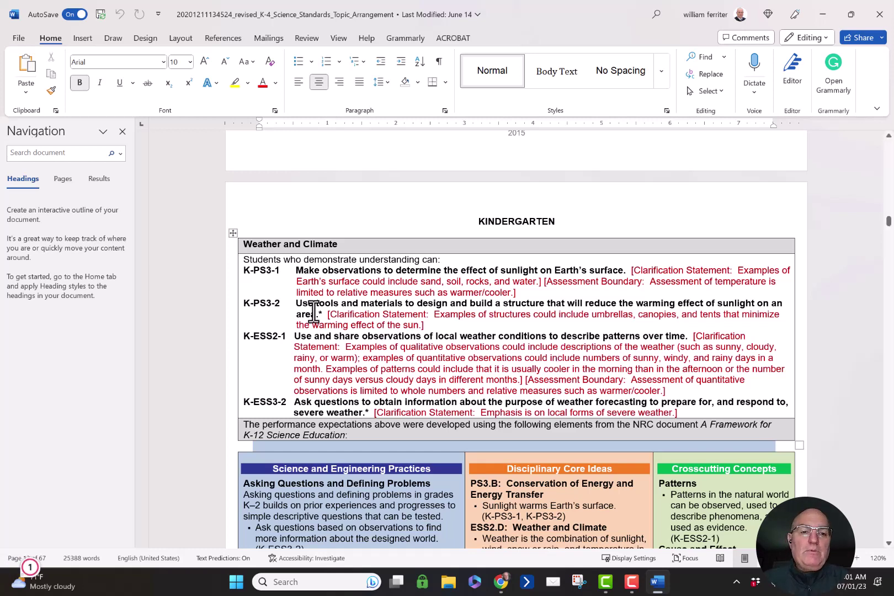
{"action": "left_click", "coordinate": [298, 307], "text": "ctrl"}
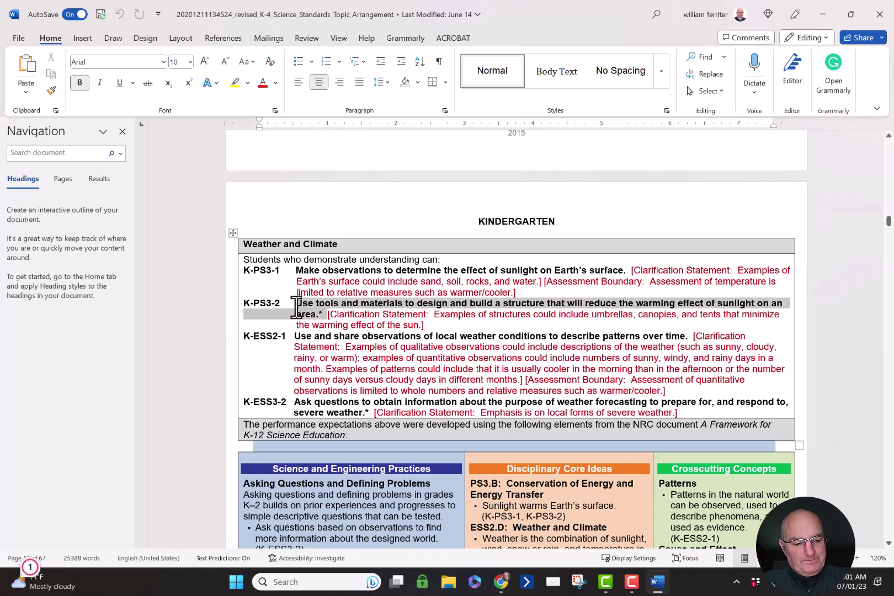
{"action": "left_click", "coordinate": [295, 307], "text": "ctrl"}
{"action": "key", "text": "ctrl+c"}
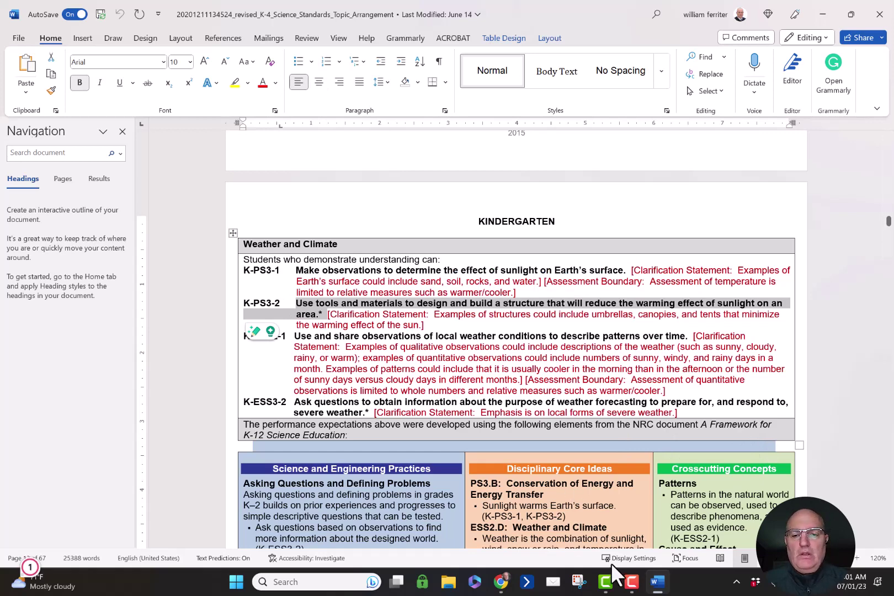
- Switch to ChatGPT and, in a new chat, send "Can you unpack this standard for me:" followed by the copied standard text
{"action": "left_click", "coordinate": [500, 582]}
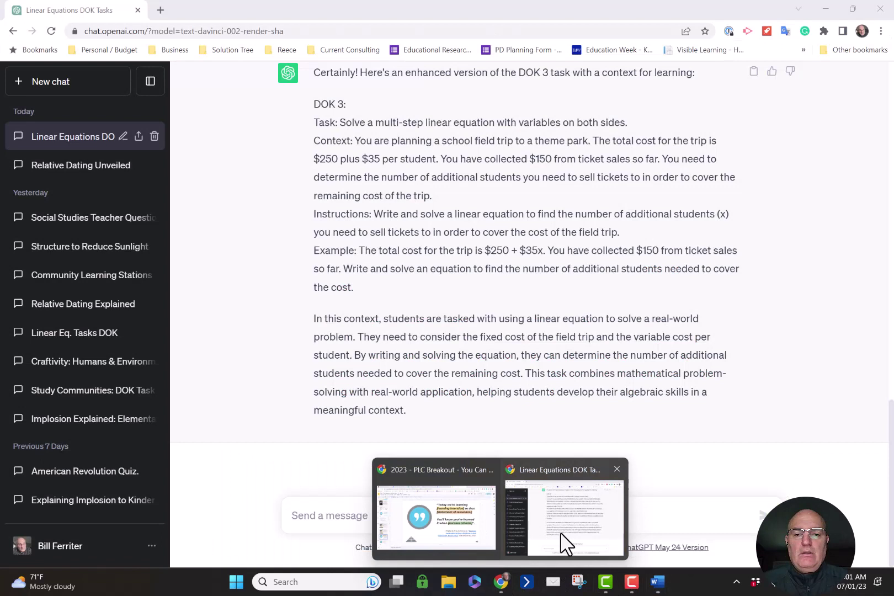
{"action": "left_click", "coordinate": [561, 532]}
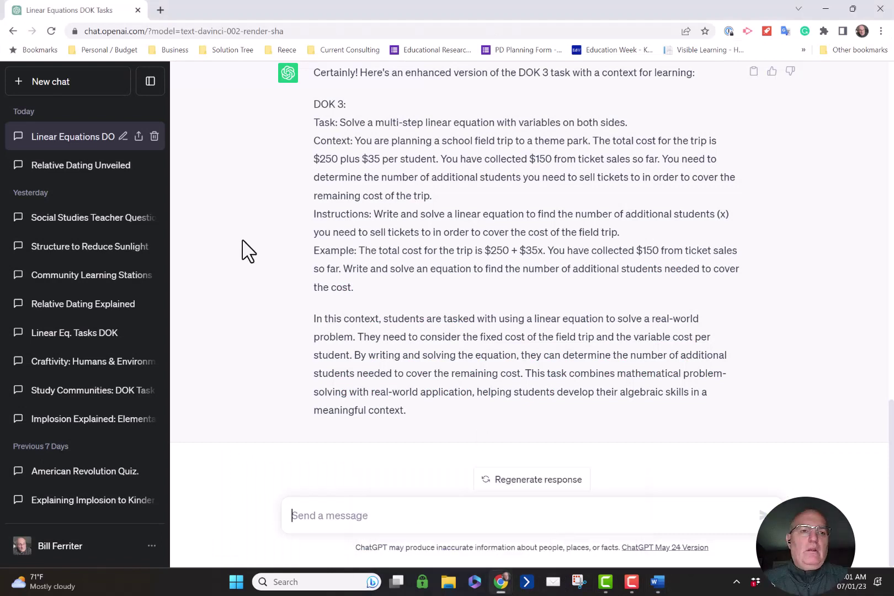
{"action": "left_click", "coordinate": [19, 98]}
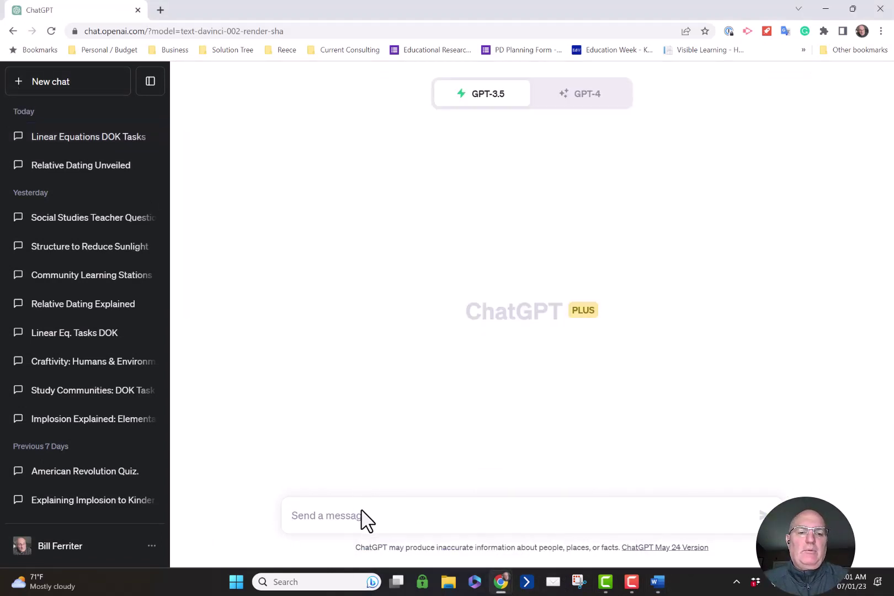
{"action": "type", "text": "Can "}
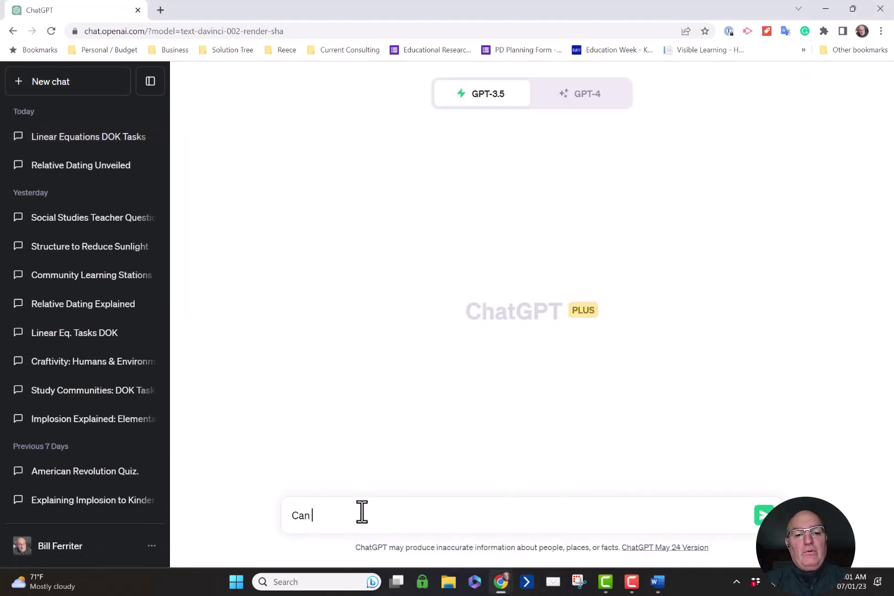
{"action": "type", "text": "you unpack t"}
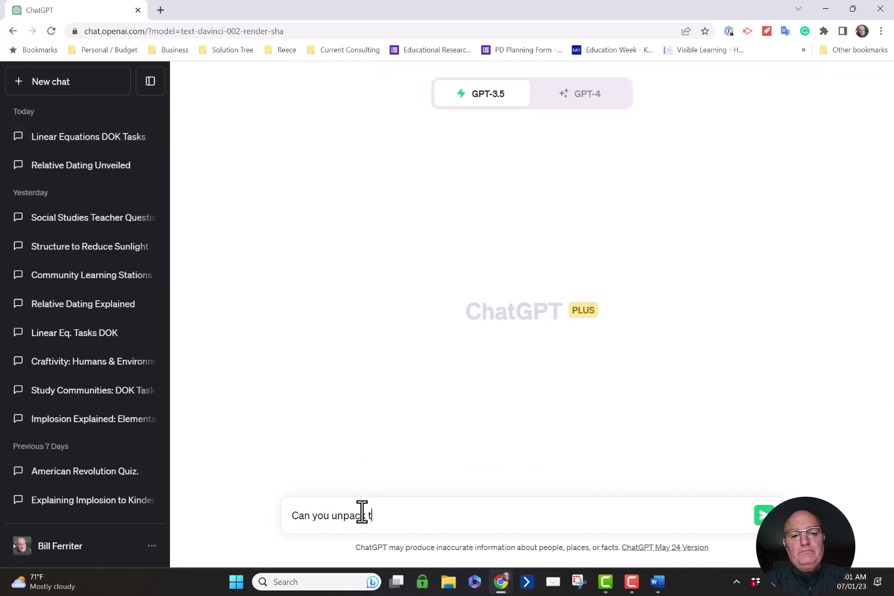
{"action": "type", "text": "his standard for me:"}
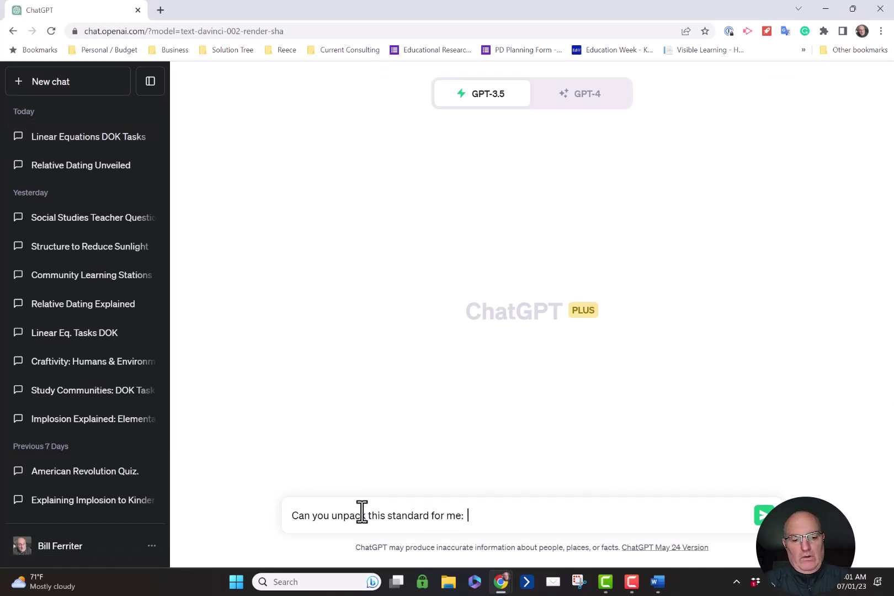
{"action": "key", "text": "ctrl+v"}
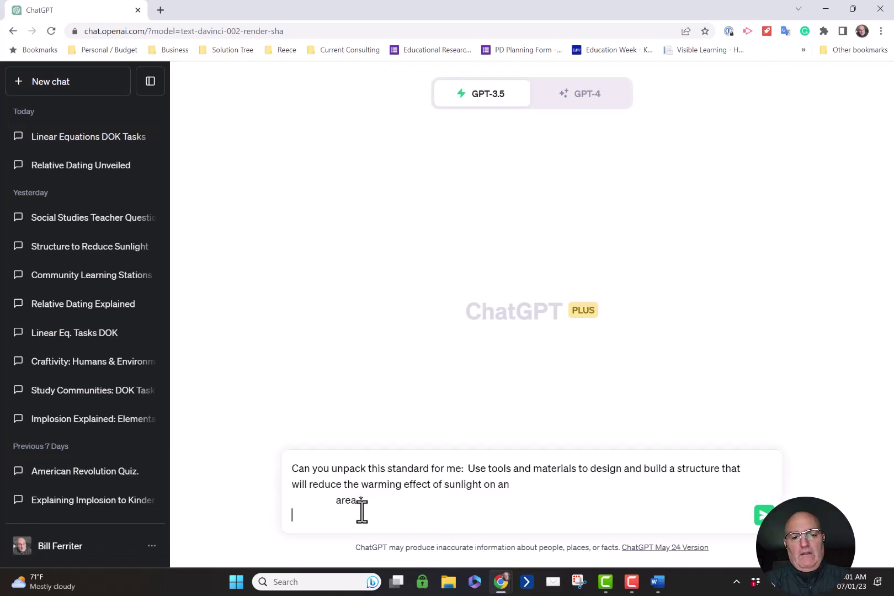
{"action": "key", "text": "Return"}
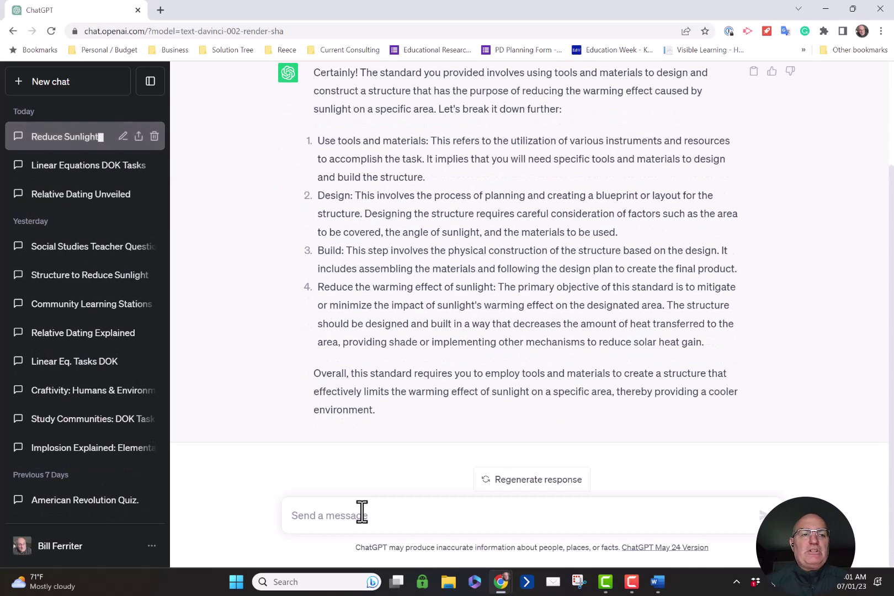
- Review the unpacked standard, highlighting the tools and materials heading, the Design explanation and the overall summary
{"action": "scroll", "coordinate": [596, 390], "scroll_direction": "up", "scroll_amount": 2}
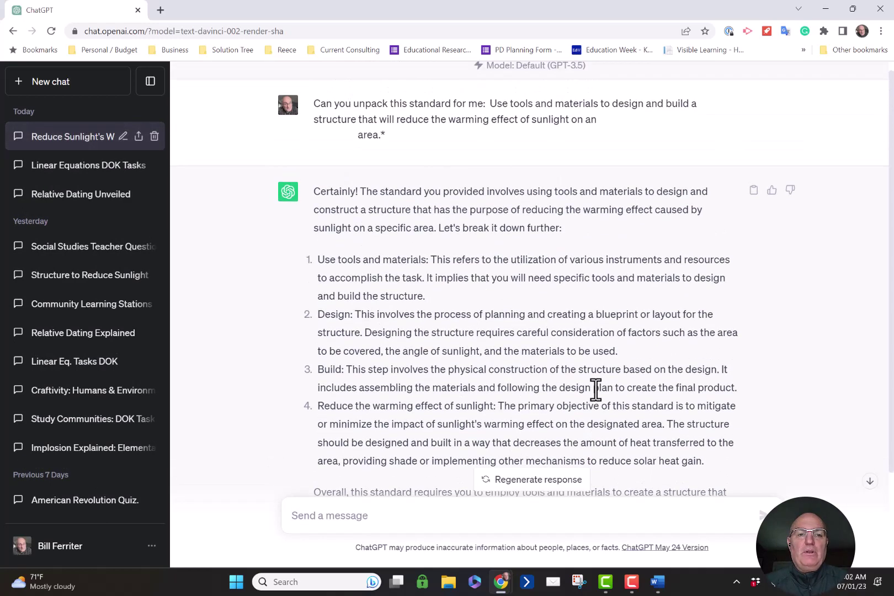
{"action": "scroll", "coordinate": [596, 390], "scroll_direction": "down", "scroll_amount": 1}
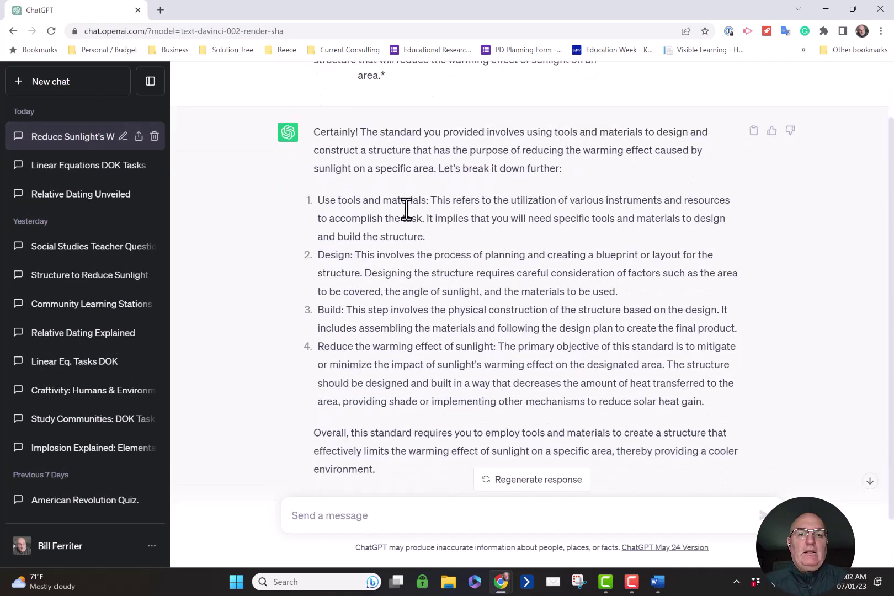
{"action": "left_click_drag", "start_coordinate": [318, 201], "coordinate": [435, 206]}
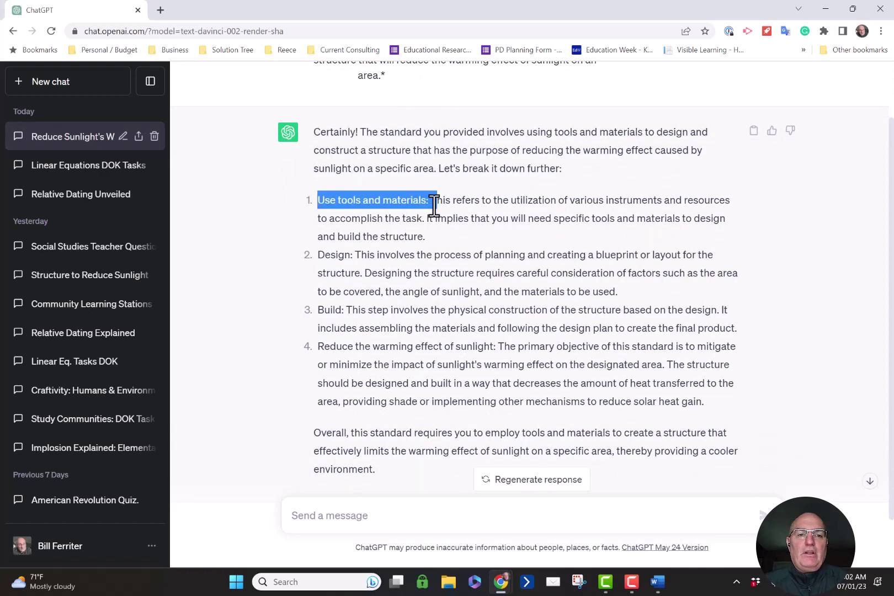
{"action": "left_click_drag", "start_coordinate": [317, 255], "coordinate": [630, 302]}
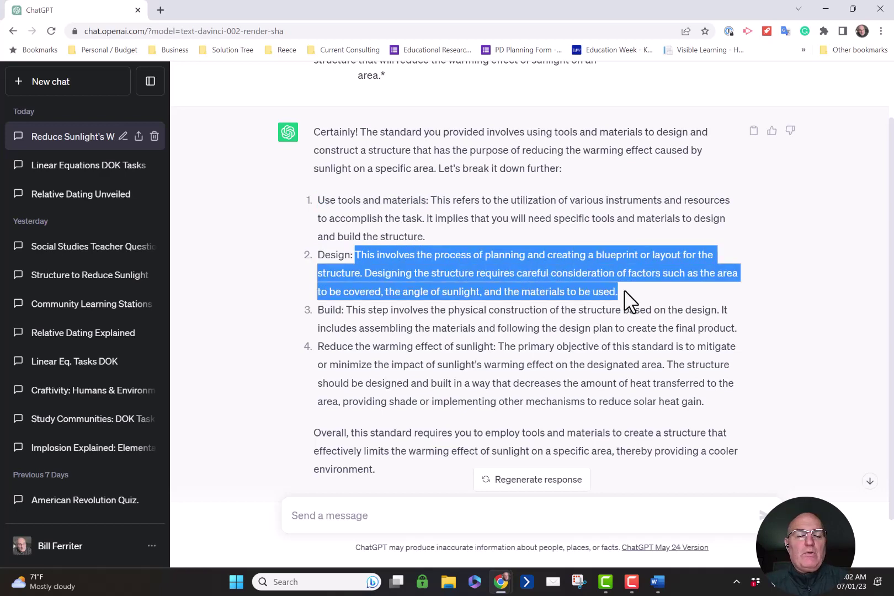
{"action": "scroll", "coordinate": [630, 301], "scroll_direction": "down", "scroll_amount": 1}
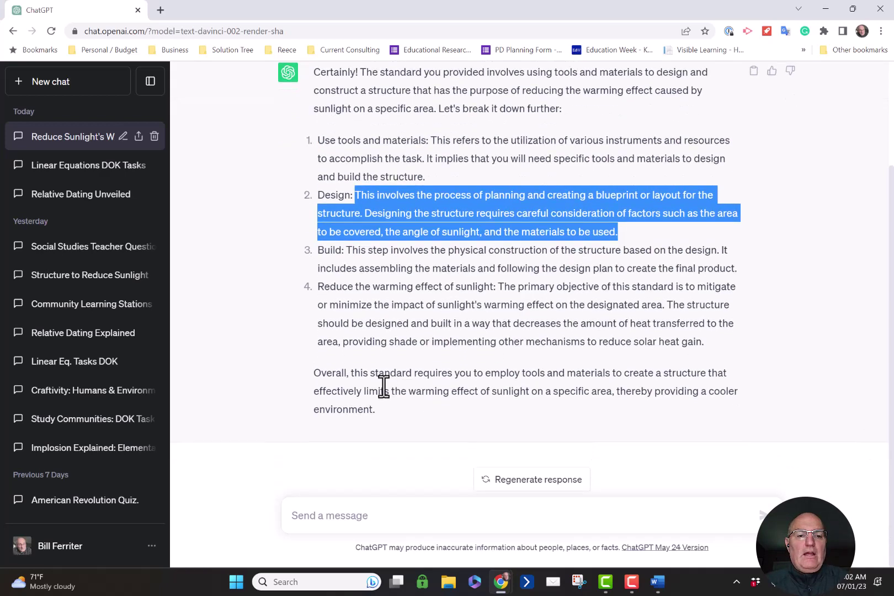
{"action": "left_click_drag", "start_coordinate": [312, 374], "coordinate": [380, 412]}
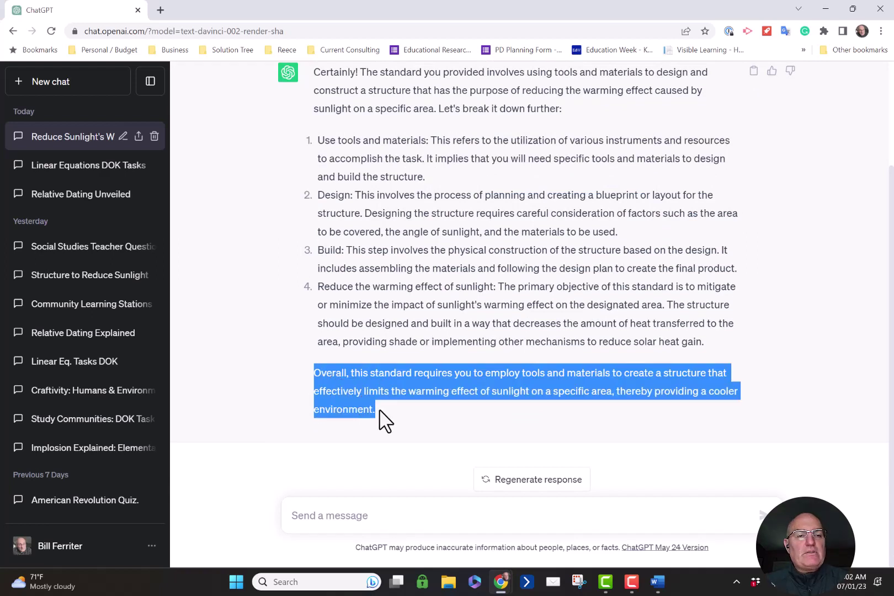
{"action": "scroll", "coordinate": [659, 345], "scroll_direction": "up", "scroll_amount": 1}
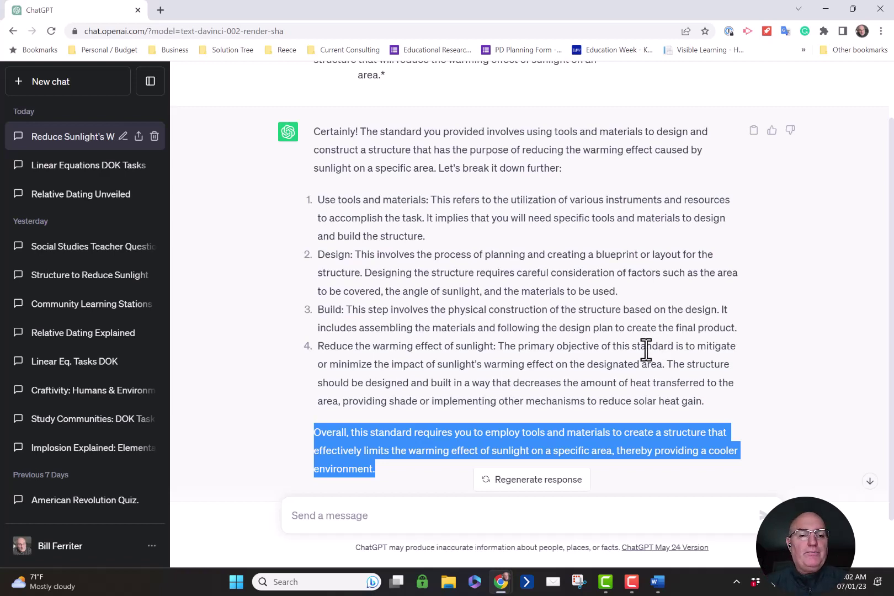
- Send the follow-up "Can you rewrite that standard in student friendy language"
{"action": "left_click", "coordinate": [406, 510]}
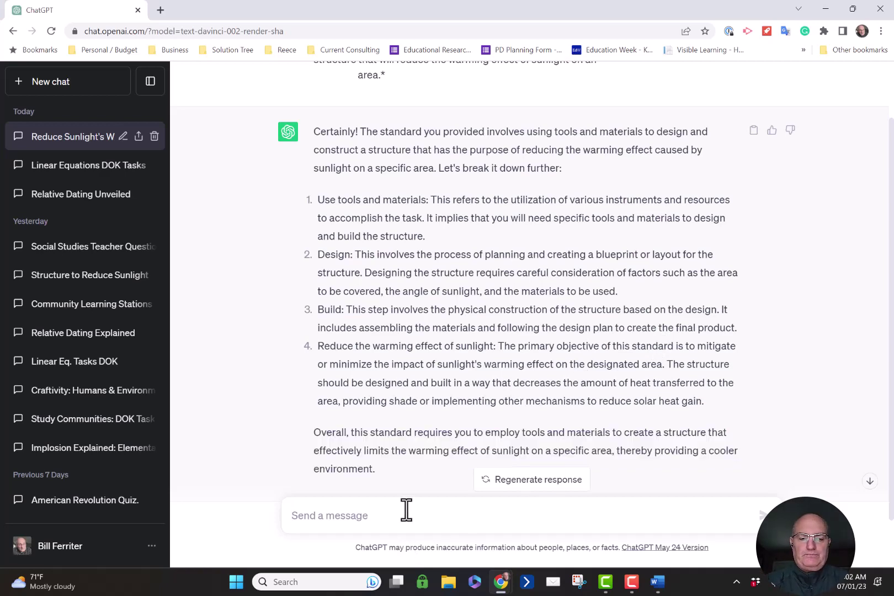
{"action": "type", "text": "Can you rewrit"}
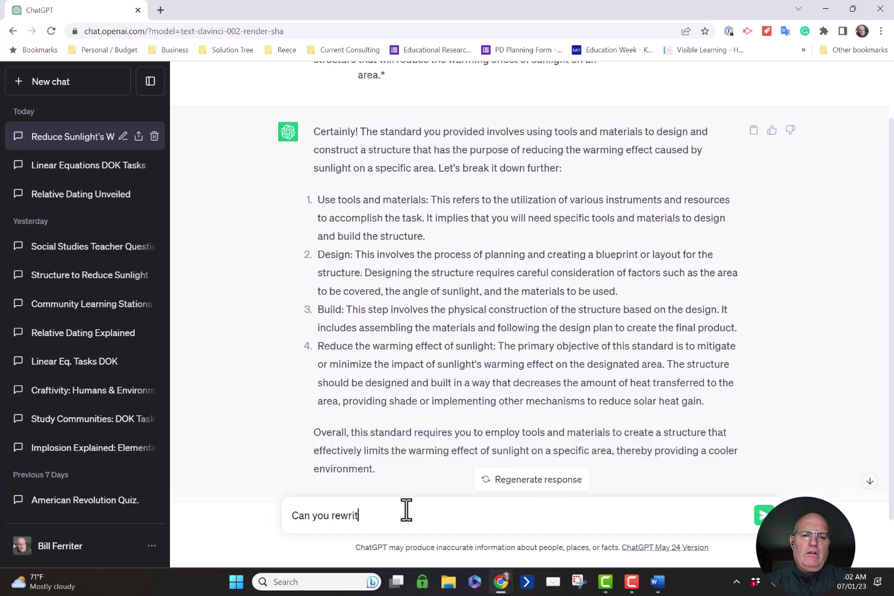
{"action": "type", "text": "e that standard i"}
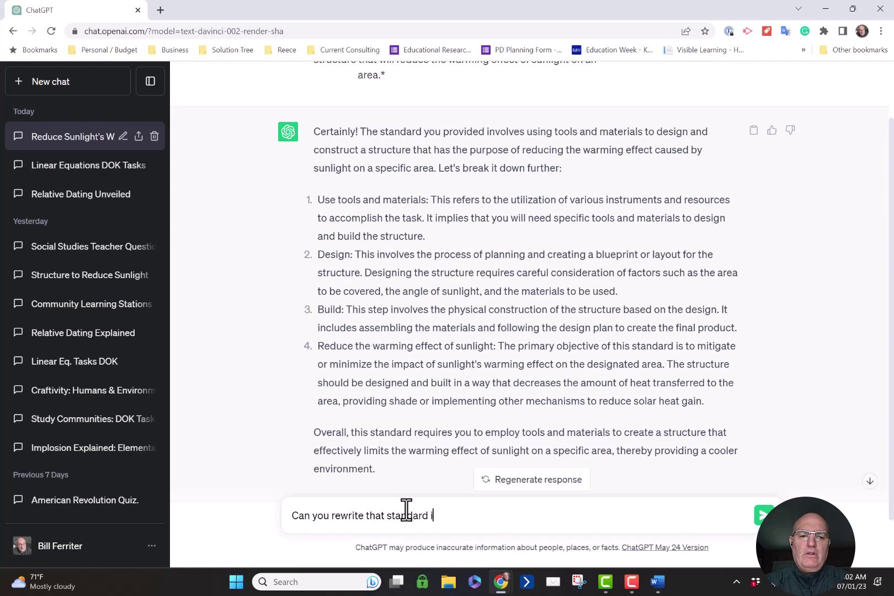
{"action": "type", "text": "n student fri"}
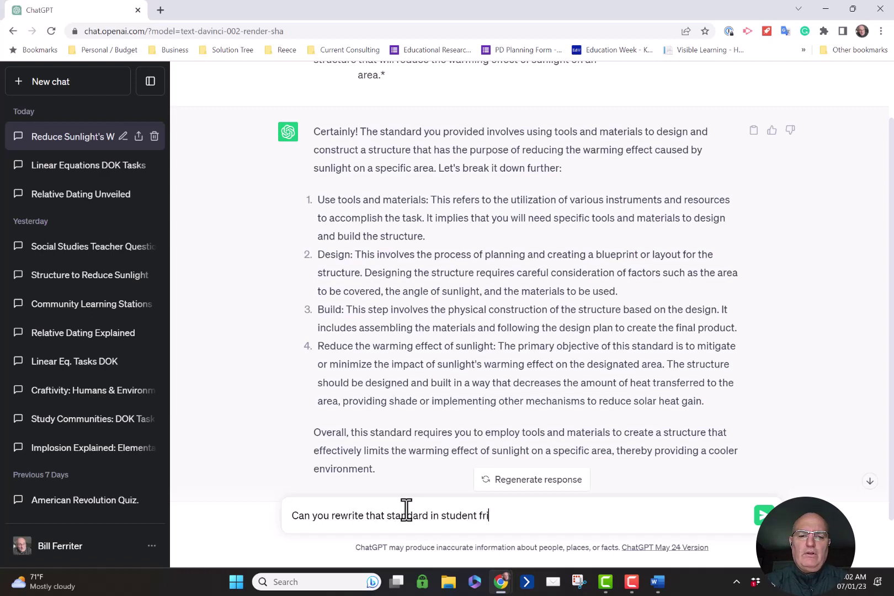
{"action": "type", "text": "endy langua"}
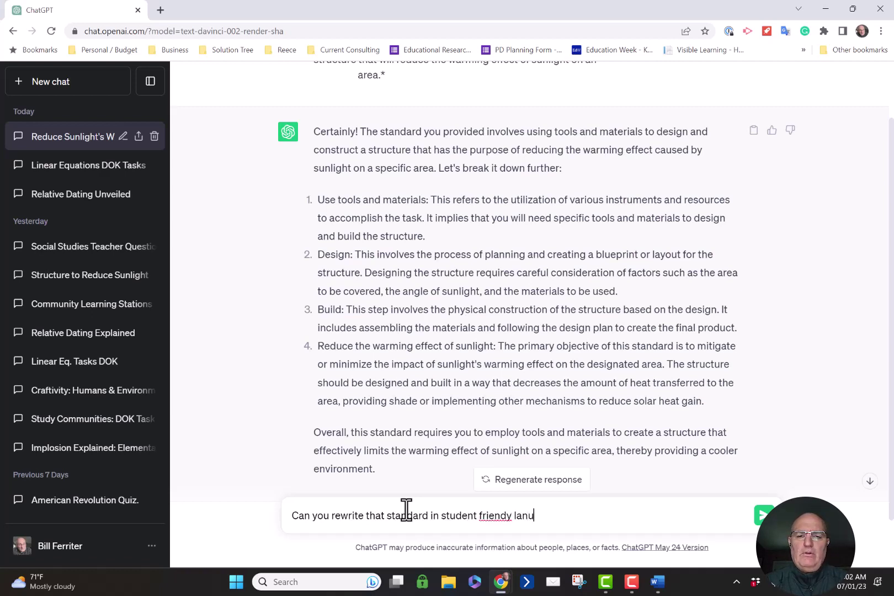
{"action": "type", "text": "g"}
{"action": "key", "text": "BackSpace"}
{"action": "key", "text": "BackSpace"}
{"action": "type", "text": "guag"}
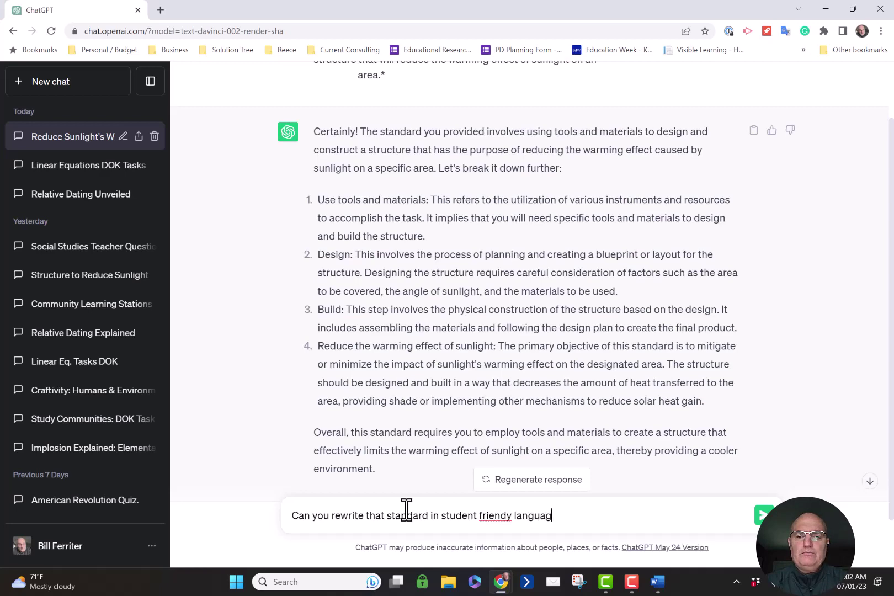
{"action": "type", "text": "e"}
{"action": "key", "text": "Return"}
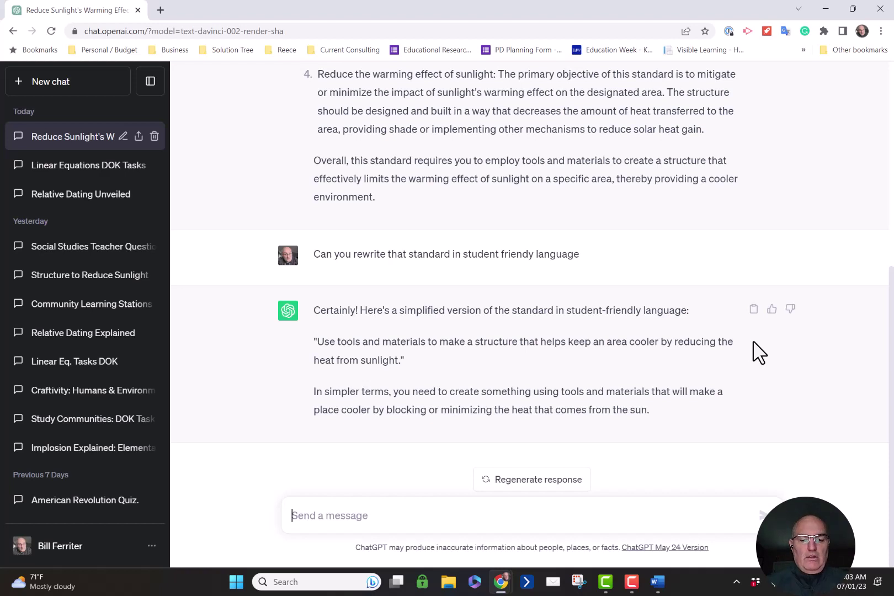
- Send the follow-up "Can you give me some sample activities for teaching this standard"
{"action": "type", "text": "Can you gi"}
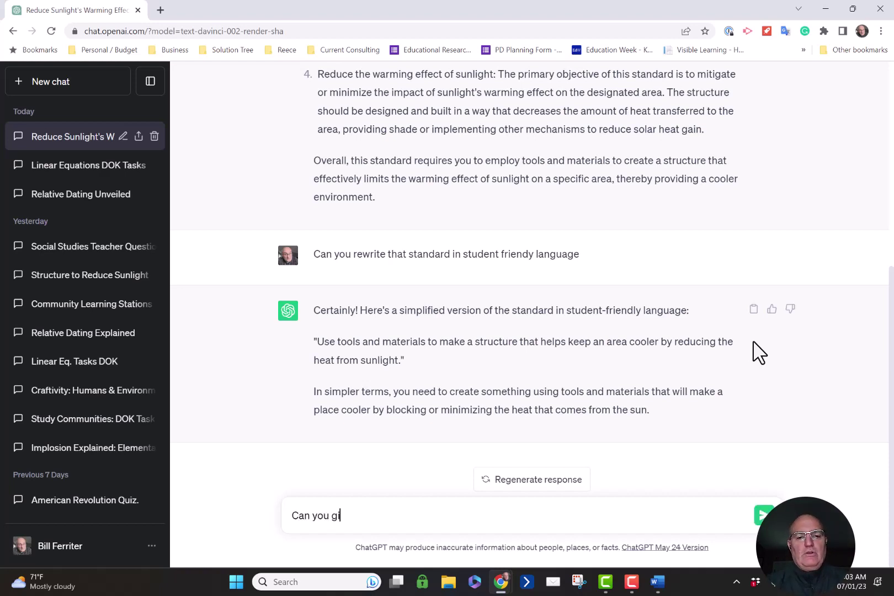
{"action": "type", "text": "ve me some sam"}
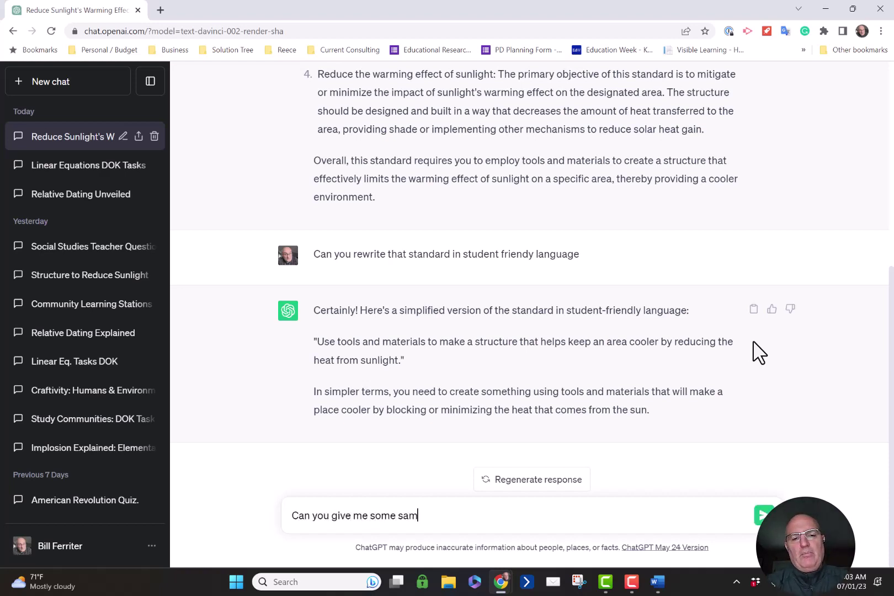
{"action": "type", "text": "ple activities "}
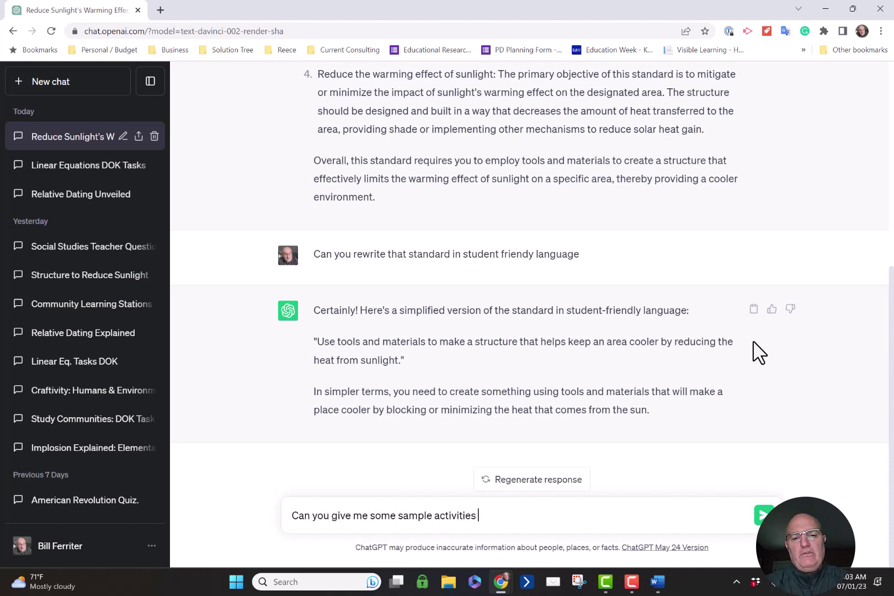
{"action": "type", "text": "for teaching this ta"}
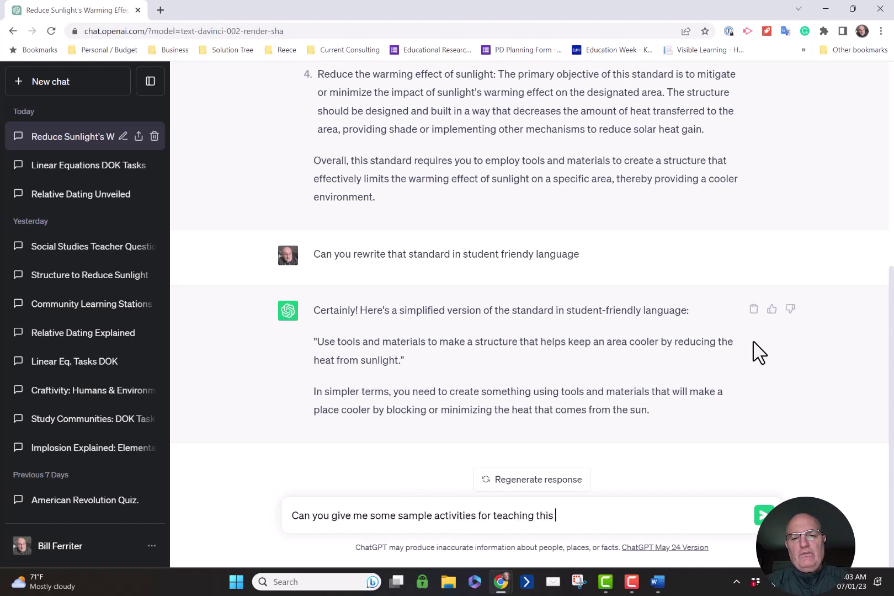
{"action": "key", "text": "BackSpace"}
{"action": "key", "text": "BackSpace"}
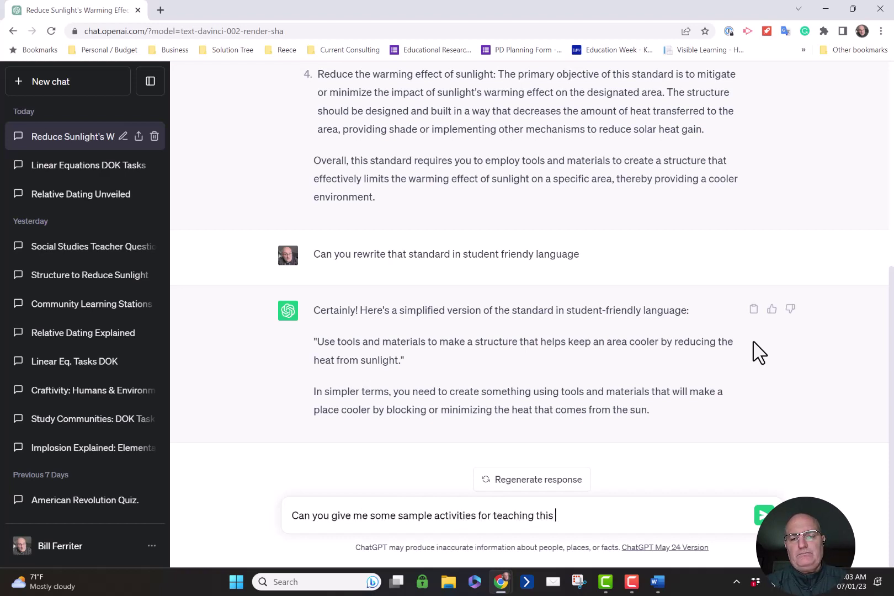
{"action": "type", "text": "standard"}
{"action": "key", "text": "Return"}
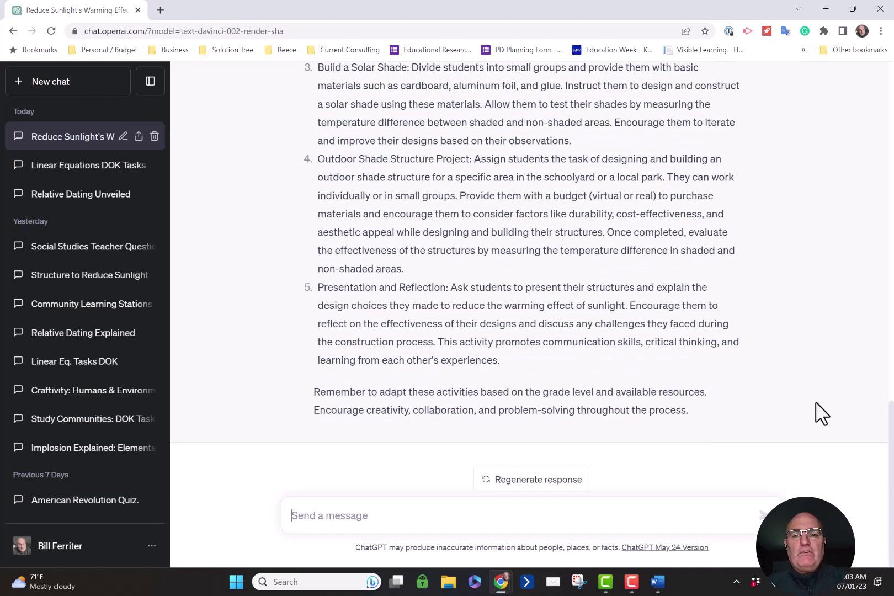
- Send the follow-up "Can you tell me the common misconceptions that kindergartners have about this standard"
{"action": "scroll", "coordinate": [810, 412], "scroll_direction": "up", "scroll_amount": 3}
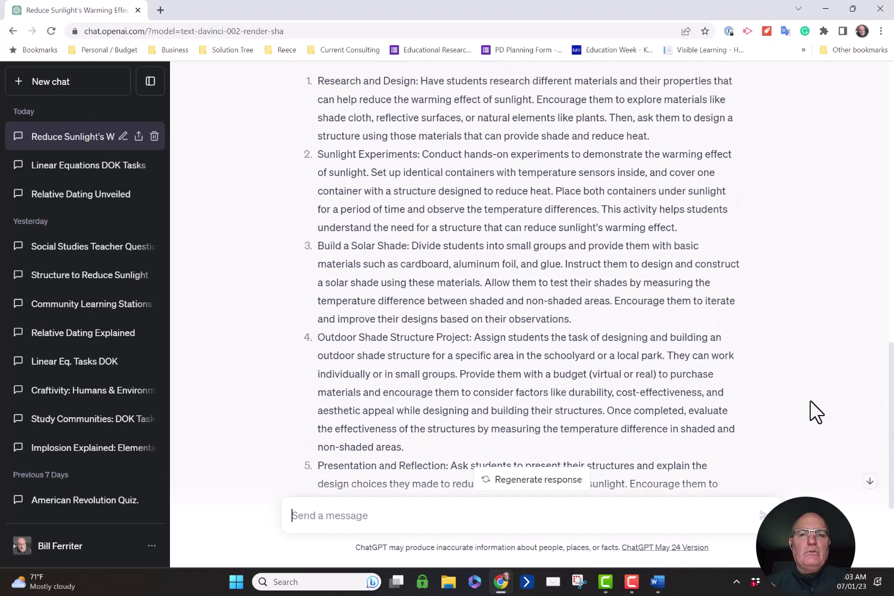
{"action": "scroll", "coordinate": [795, 393], "scroll_direction": "up", "scroll_amount": 2}
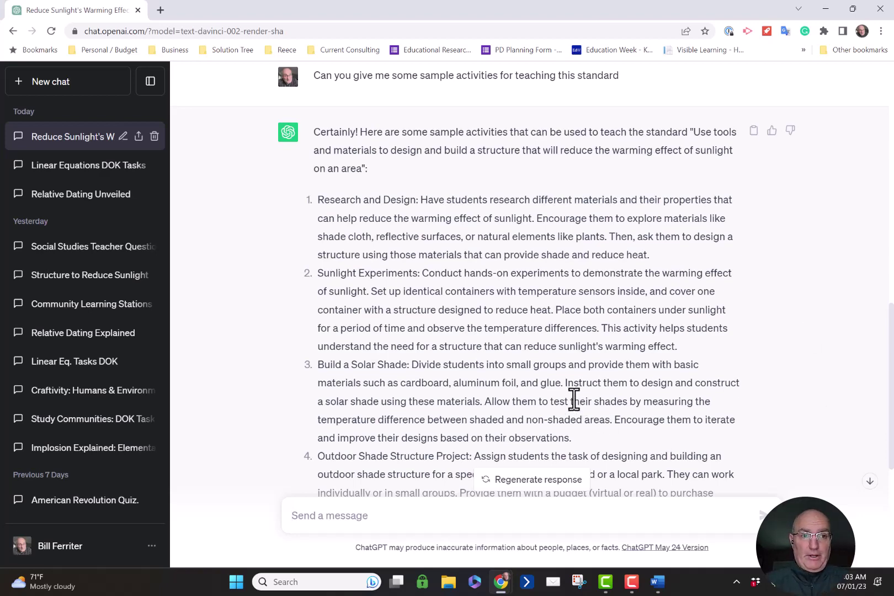
{"action": "scroll", "coordinate": [574, 398], "scroll_direction": "down", "scroll_amount": 3}
{"action": "scroll", "coordinate": [574, 399], "scroll_direction": "down", "scroll_amount": 3}
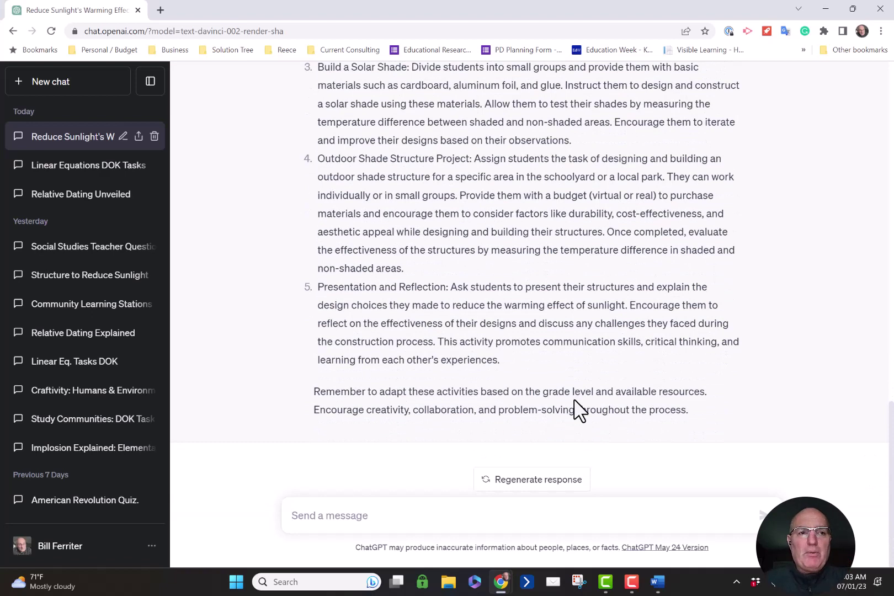
{"action": "left_click", "coordinate": [418, 513]}
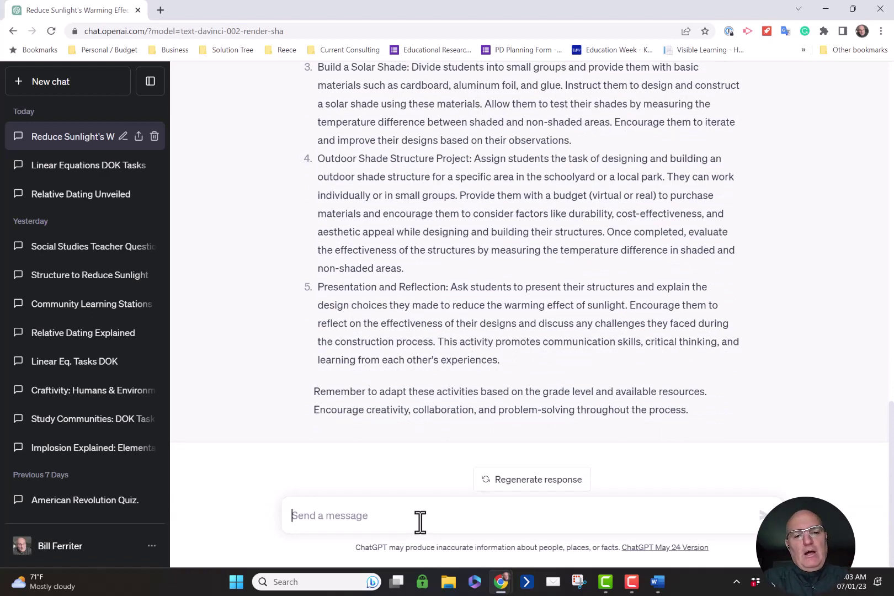
{"action": "type", "text": "Can you tel"}
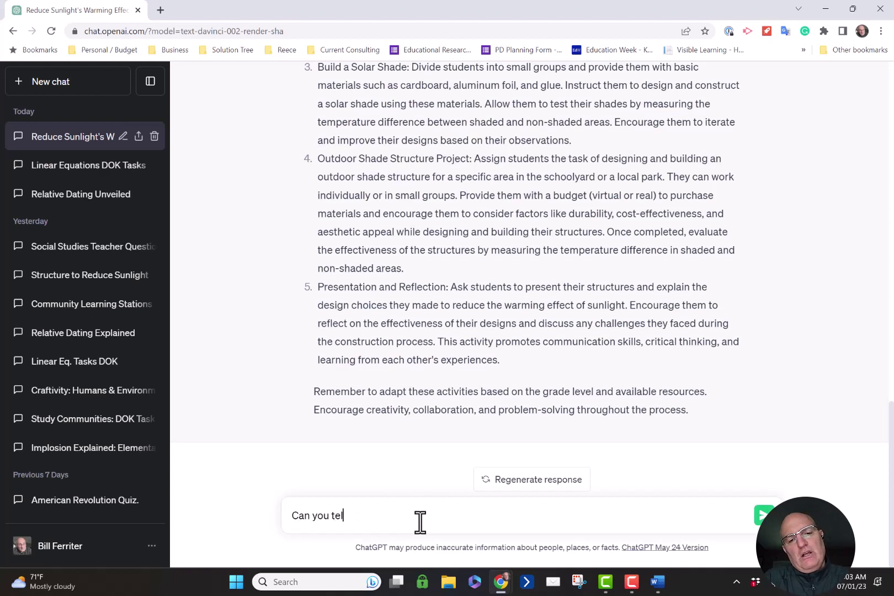
{"action": "type", "text": "l me the common"}
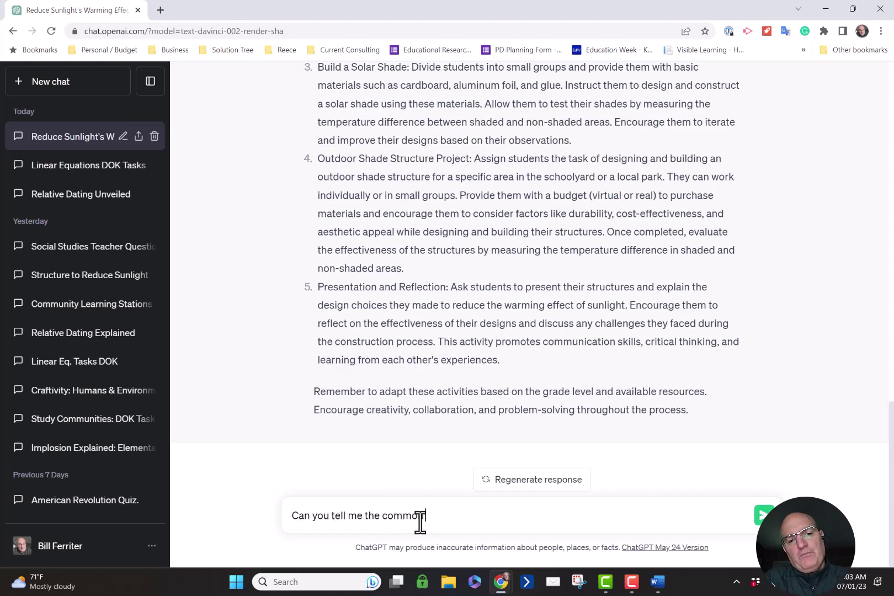
{"action": "type", "text": " misconcept"}
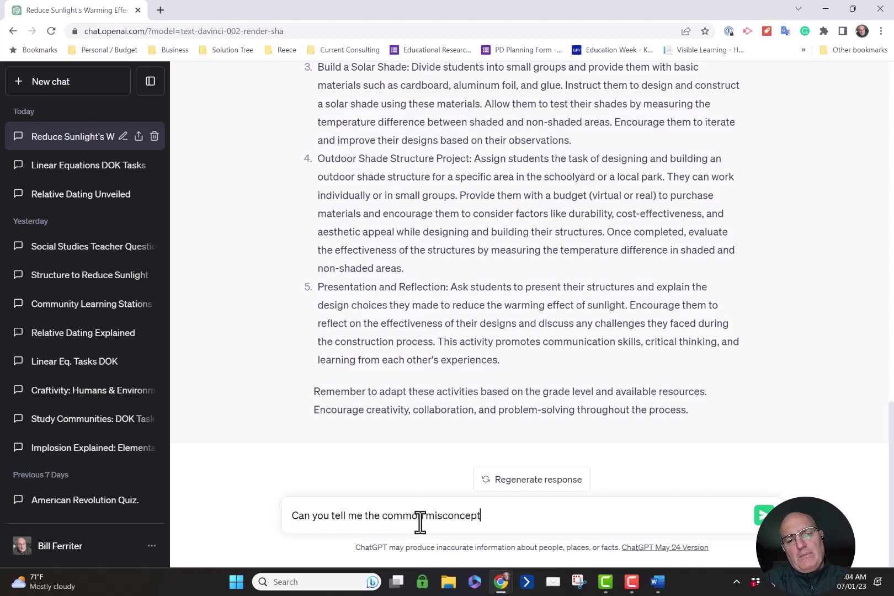
{"action": "type", "text": "ions that kinderg"}
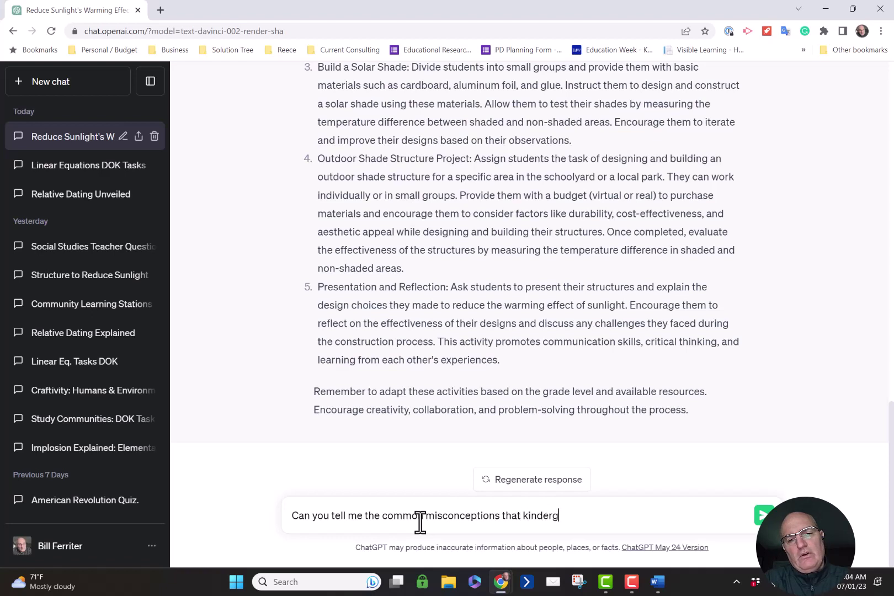
{"action": "type", "text": "artn"}
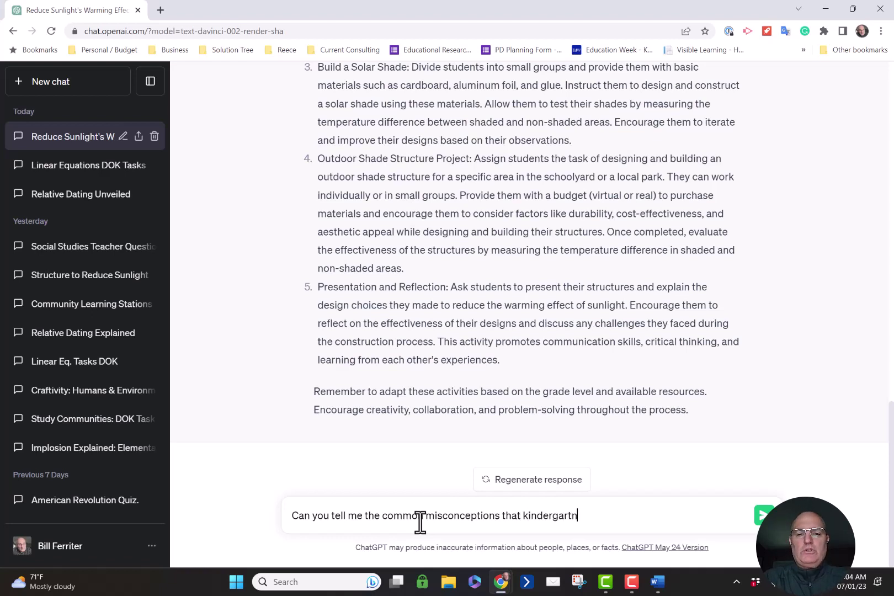
{"action": "type", "text": "erers"}
{"action": "key", "text": "BackSpace"}
{"action": "key", "text": "BackSpace"}
{"action": "key", "text": "BackSpace"}
{"action": "type", "text": "s "}
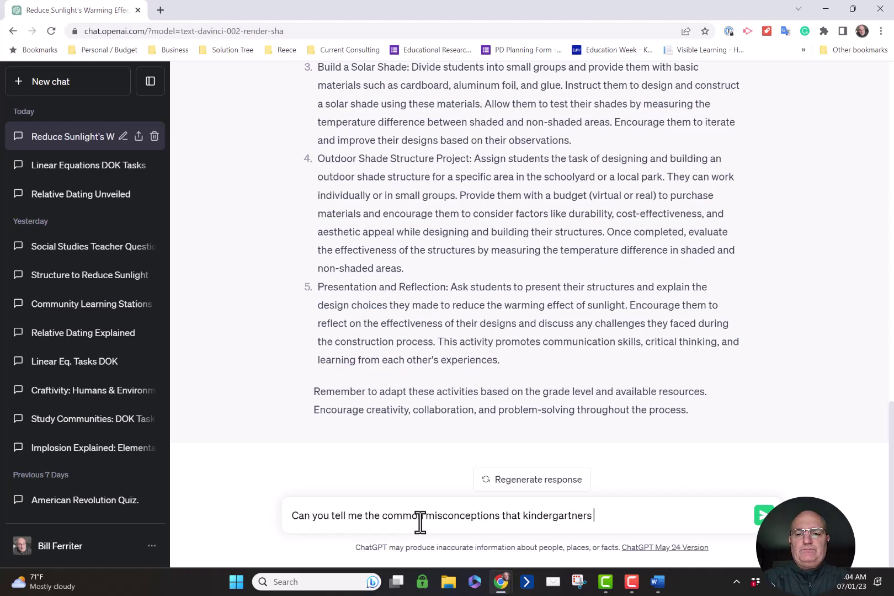
{"action": "type", "text": "have about this st"}
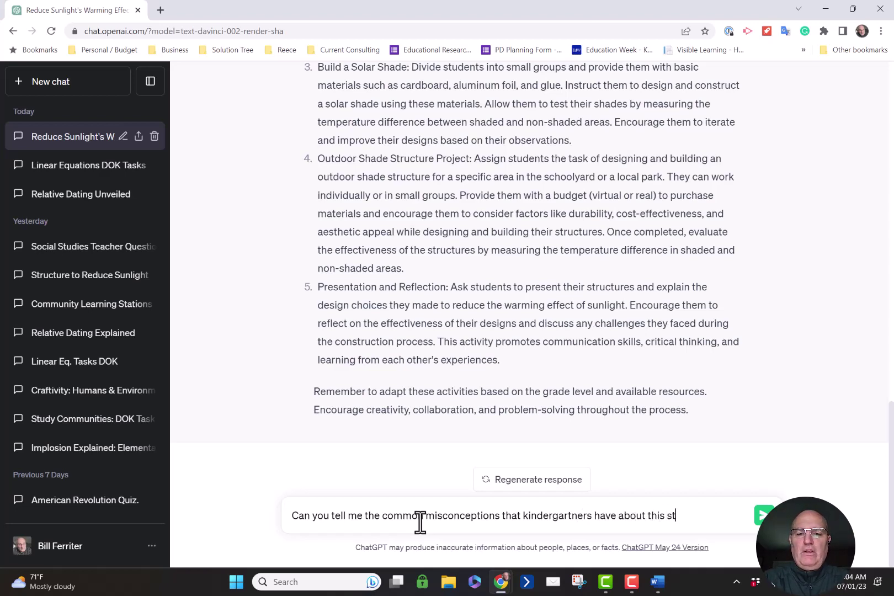
{"action": "type", "text": "andard"}
{"action": "key", "text": "Return"}
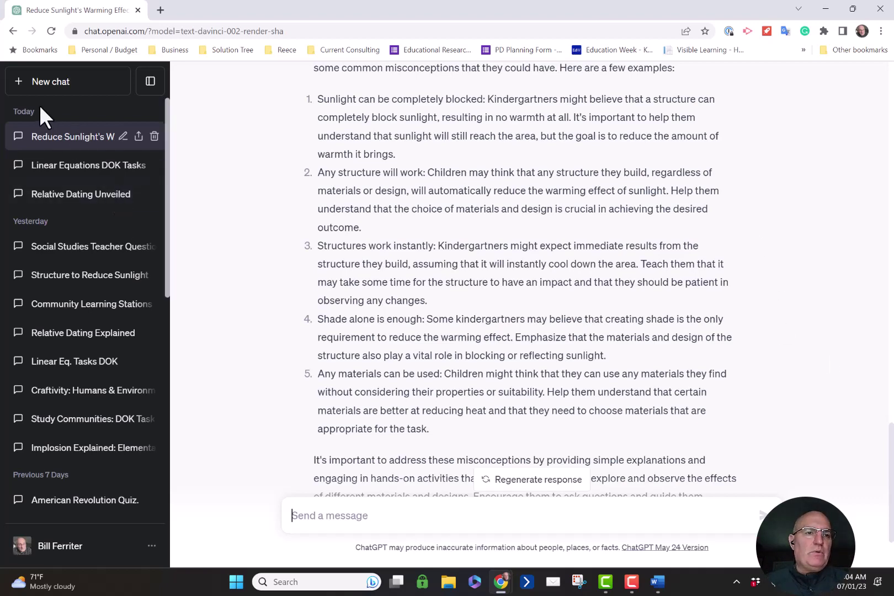
- Start a new chat with GPT-3.5
{"action": "left_click", "coordinate": [25, 83]}
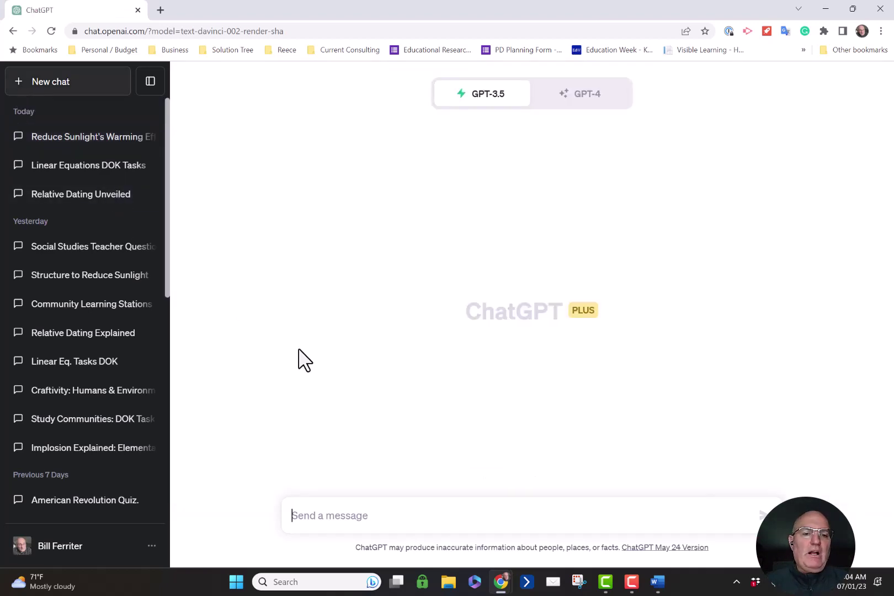